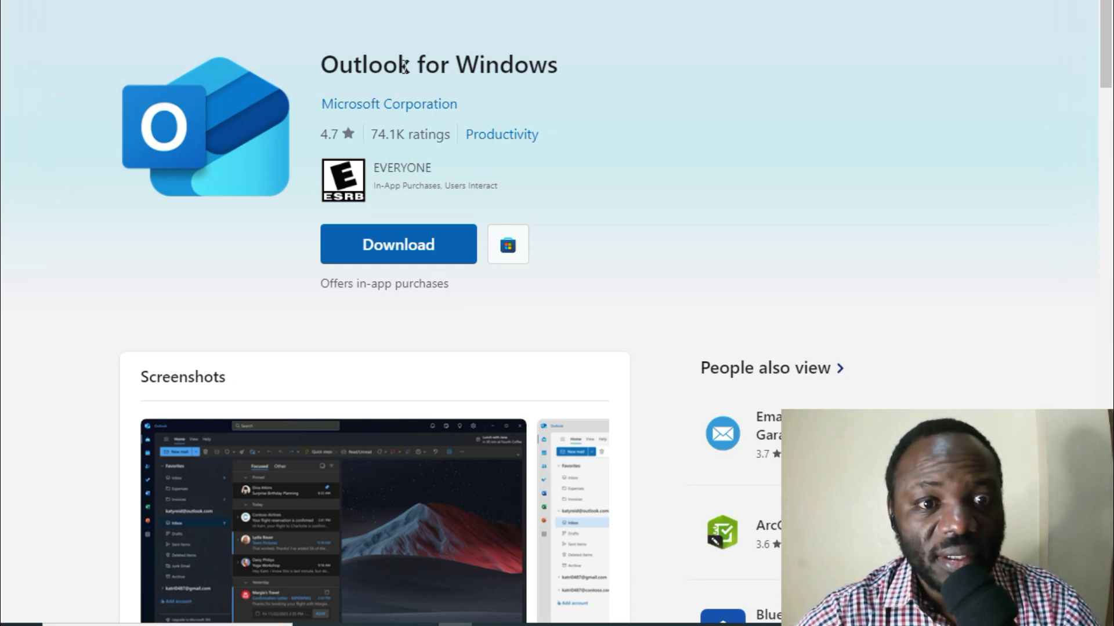
- Highlight the Outlook for Windows app title on its Microsoft Store web page
left_click_drag(321, 65, 627, 79)
- Show cPanel's Email Accounts list with only the system account, zooming the page in then slightly out
left_click(690, 169)
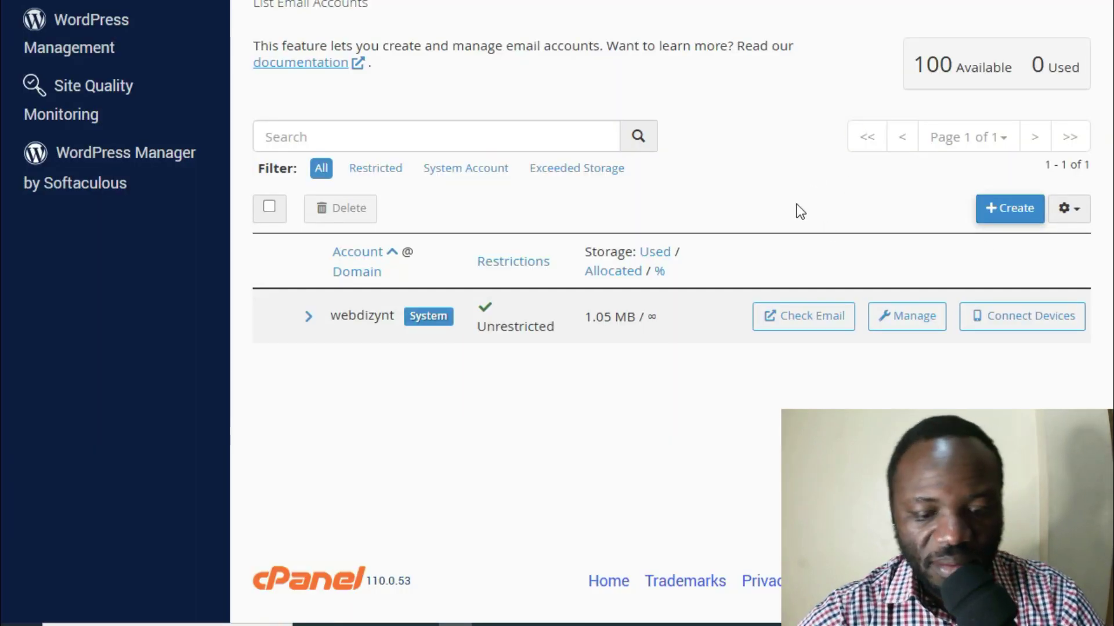
key("ctrl+plus")
key("ctrl+plus")
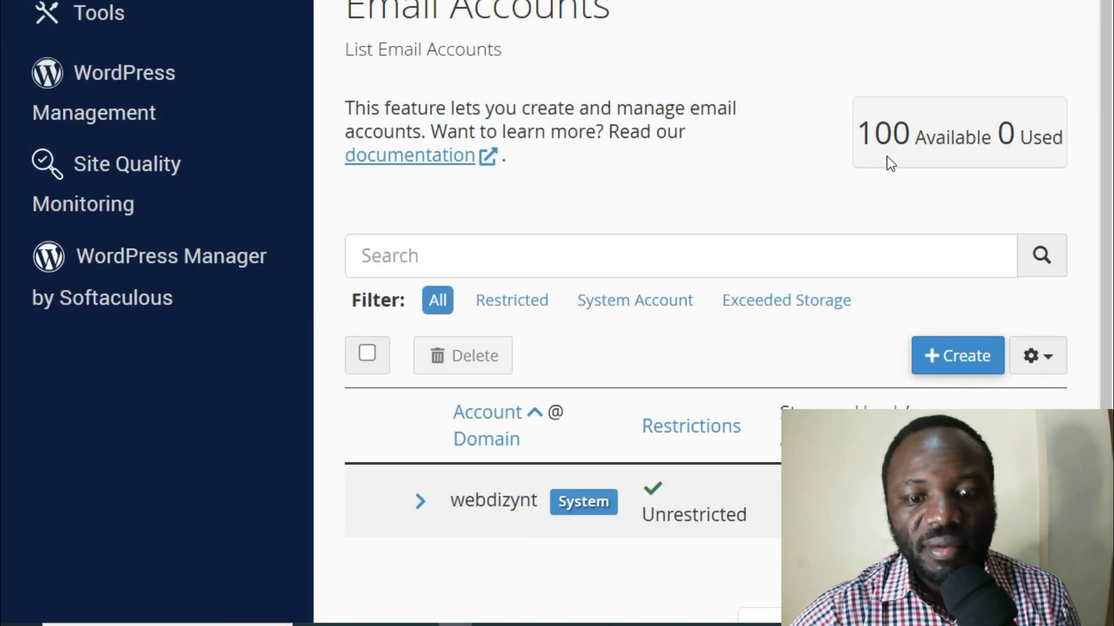
key("ctrl+minus")
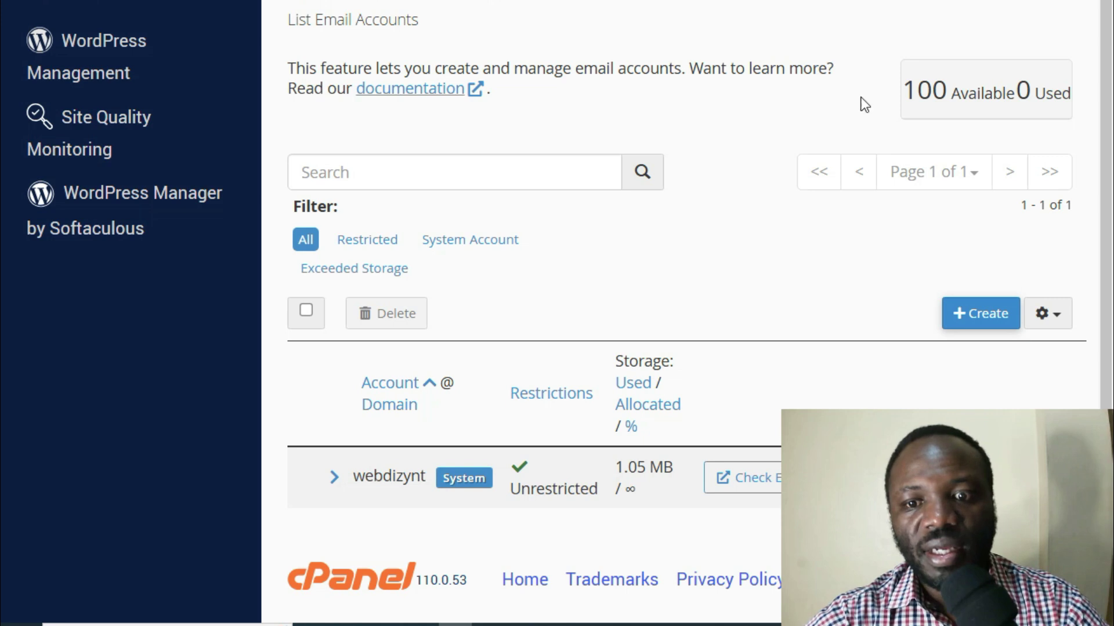
scroll(925, 203, "down", 1)
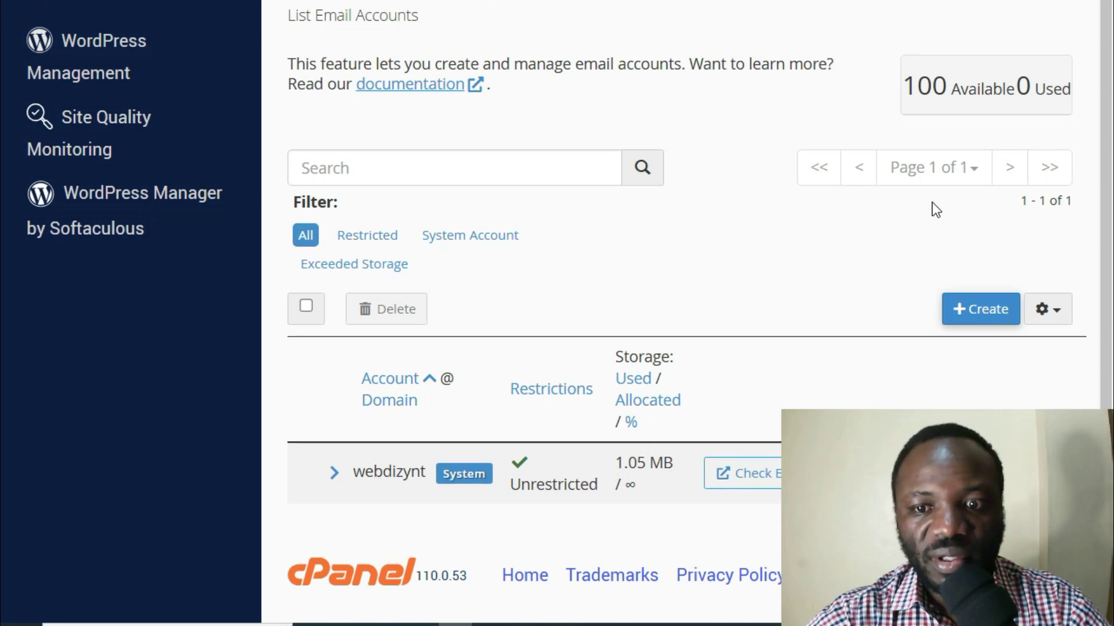
- Start a new email account and enter its username on the webdesigntools.xyz domain
left_click(981, 313)
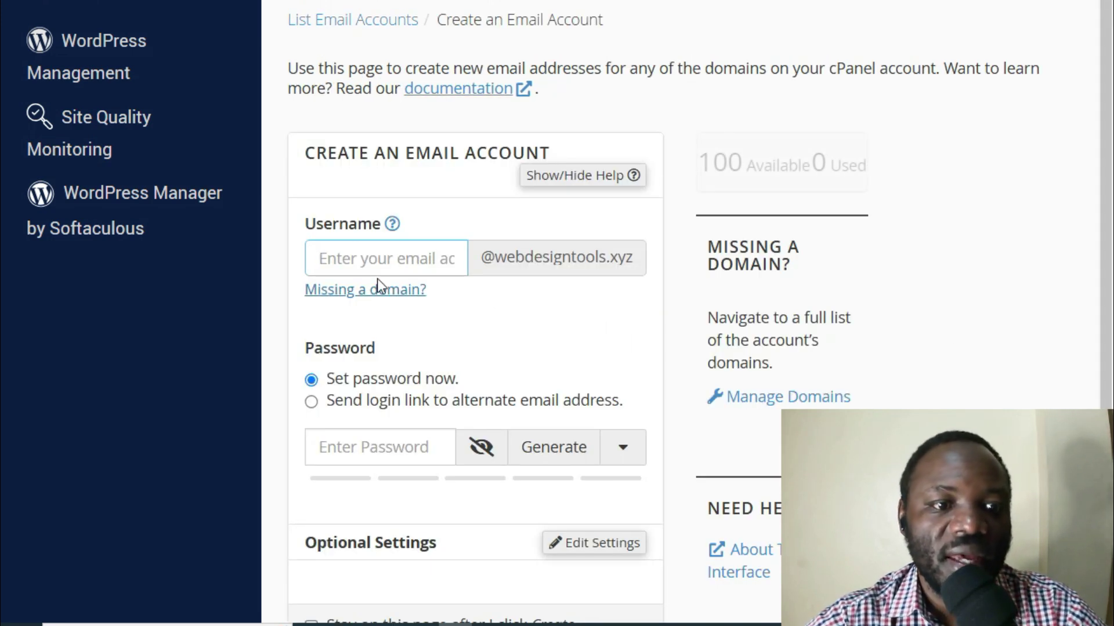
left_click(382, 261)
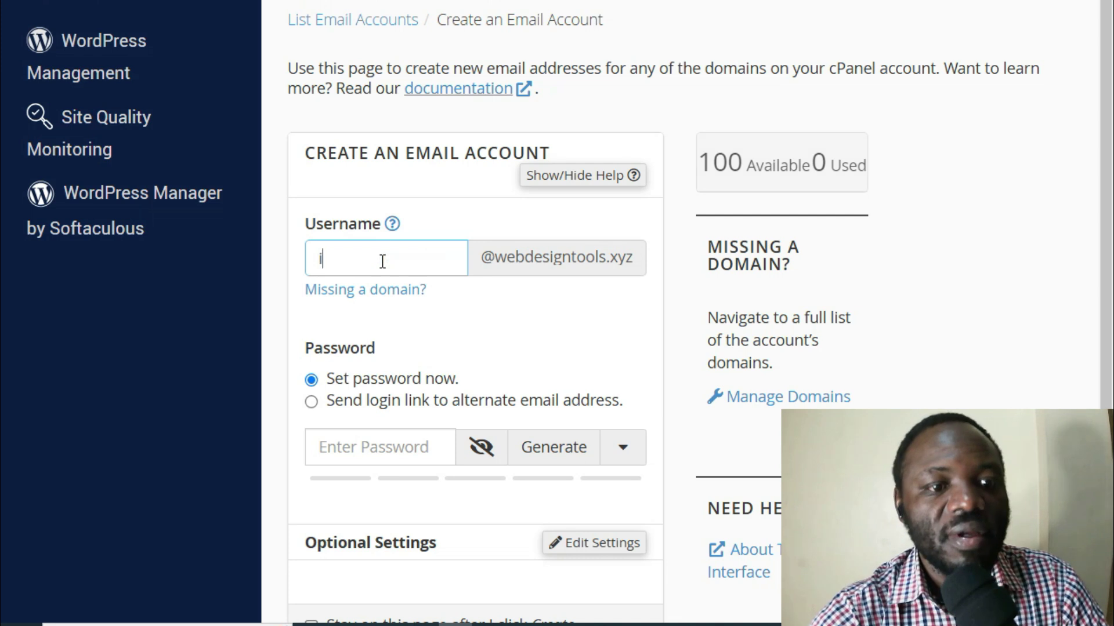
type("nyauma")
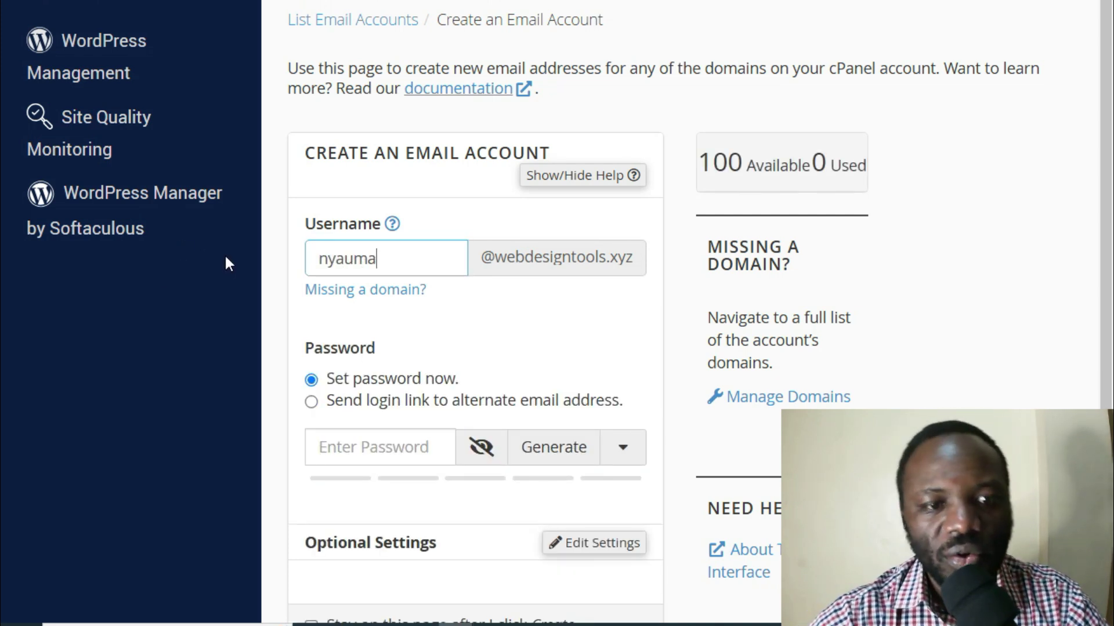
double_click(525, 256)
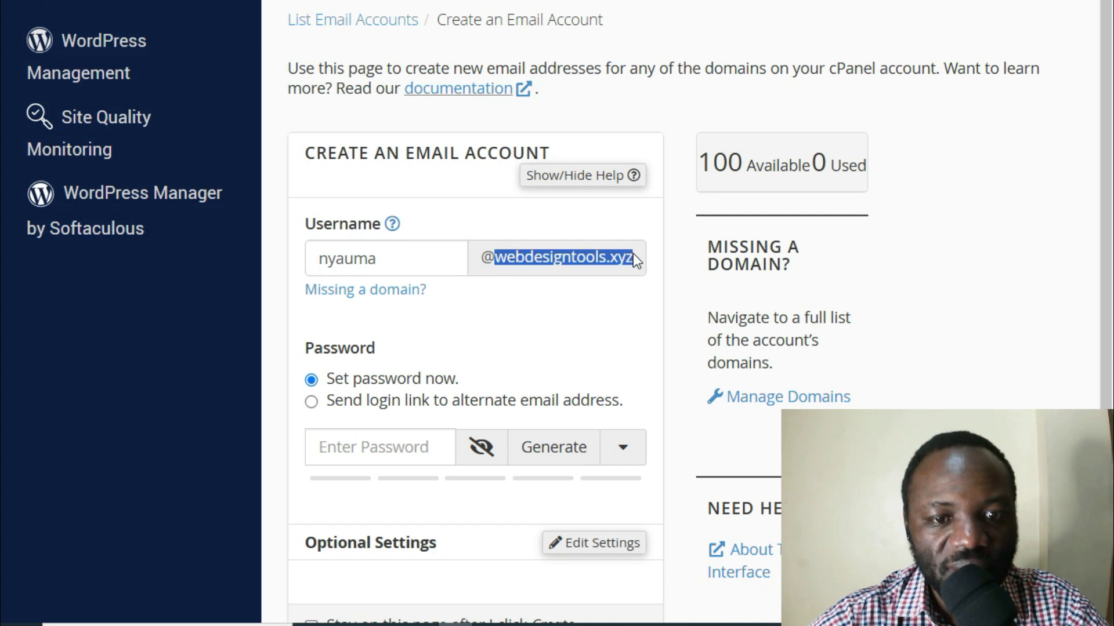
left_click(632, 254)
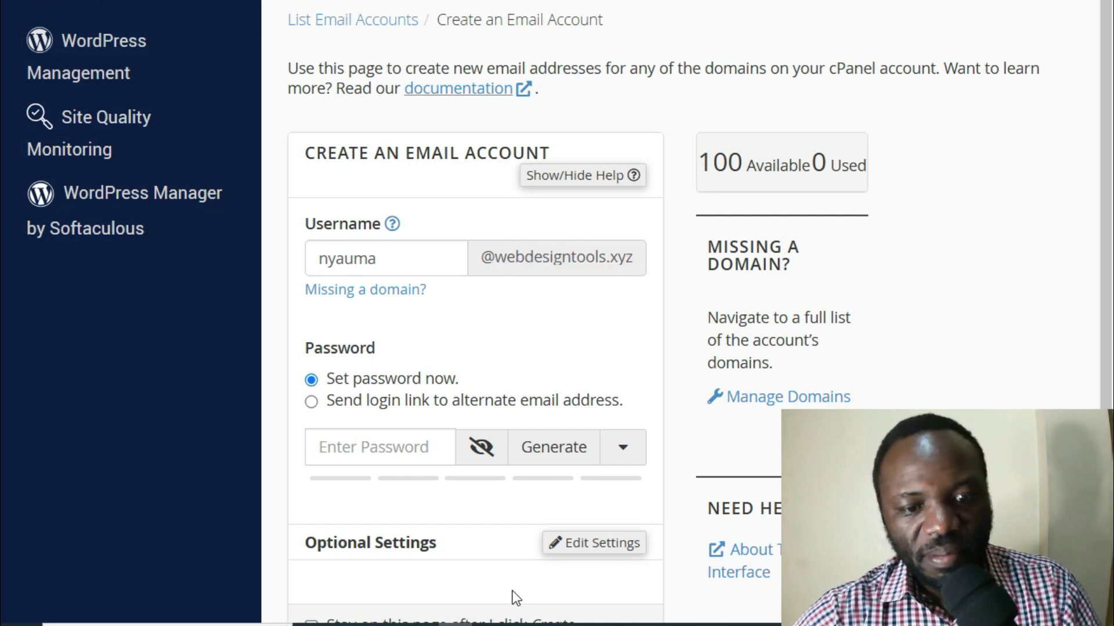
- Paste the prepared password from Notepad into the Password field, rated strength 89
key("alt+Tab")
right_click(445, 155)
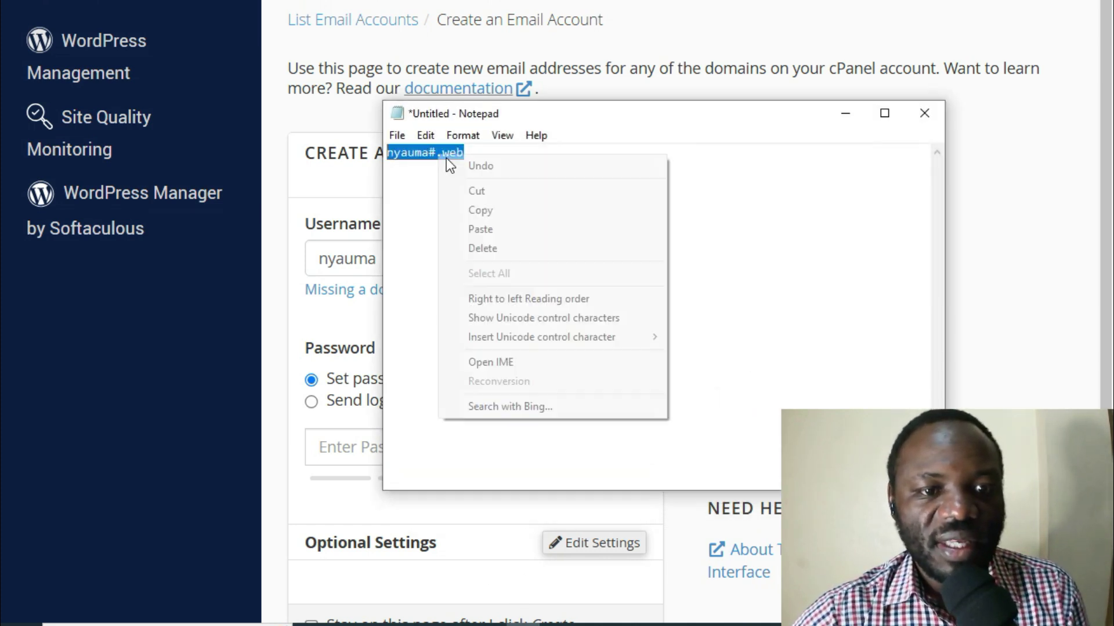
left_click(471, 210)
left_click(274, 311)
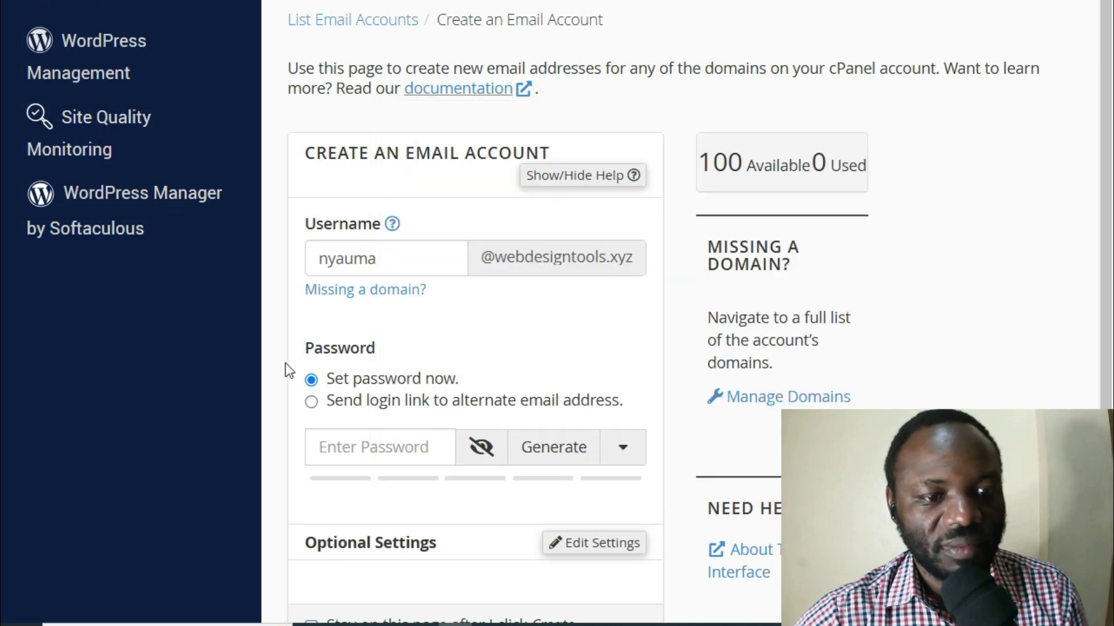
left_click(454, 448)
key("ctrl+v")
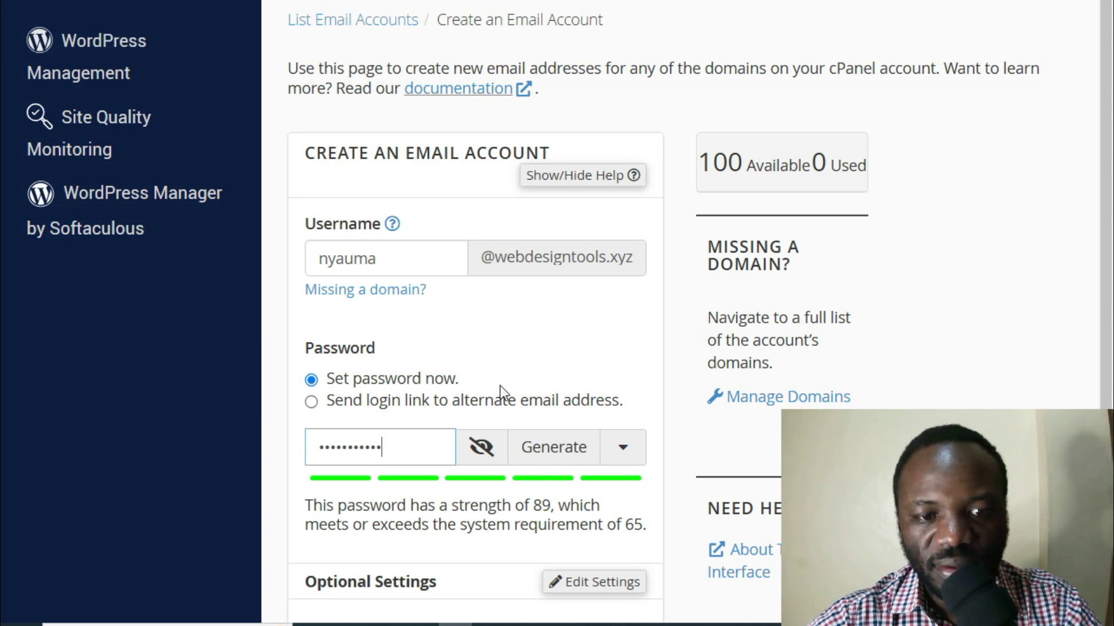
left_click(522, 624)
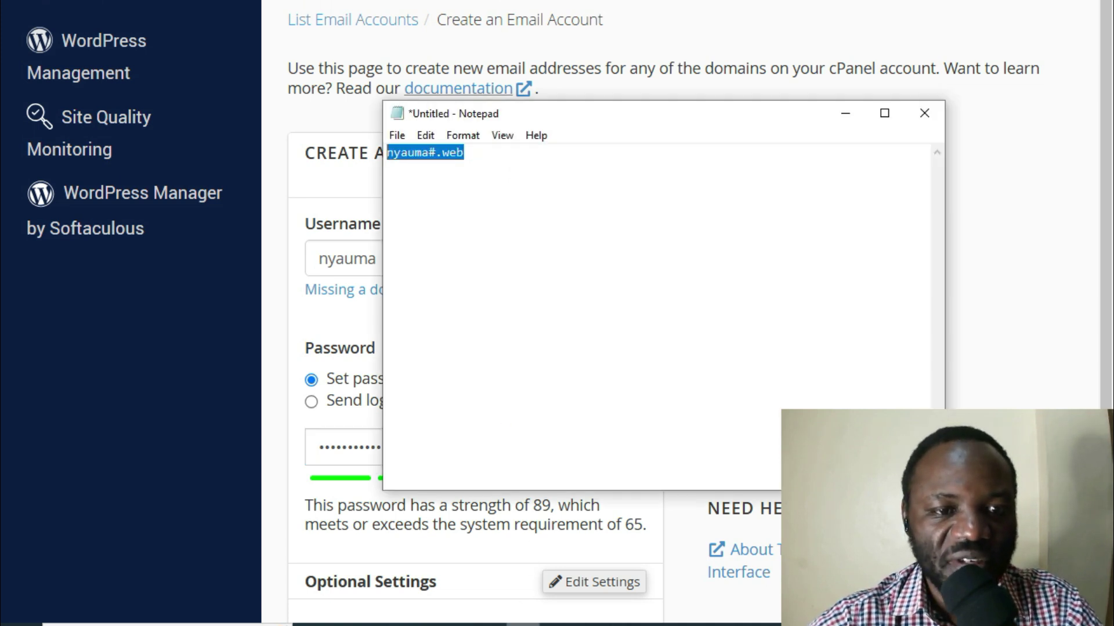
left_click(844, 114)
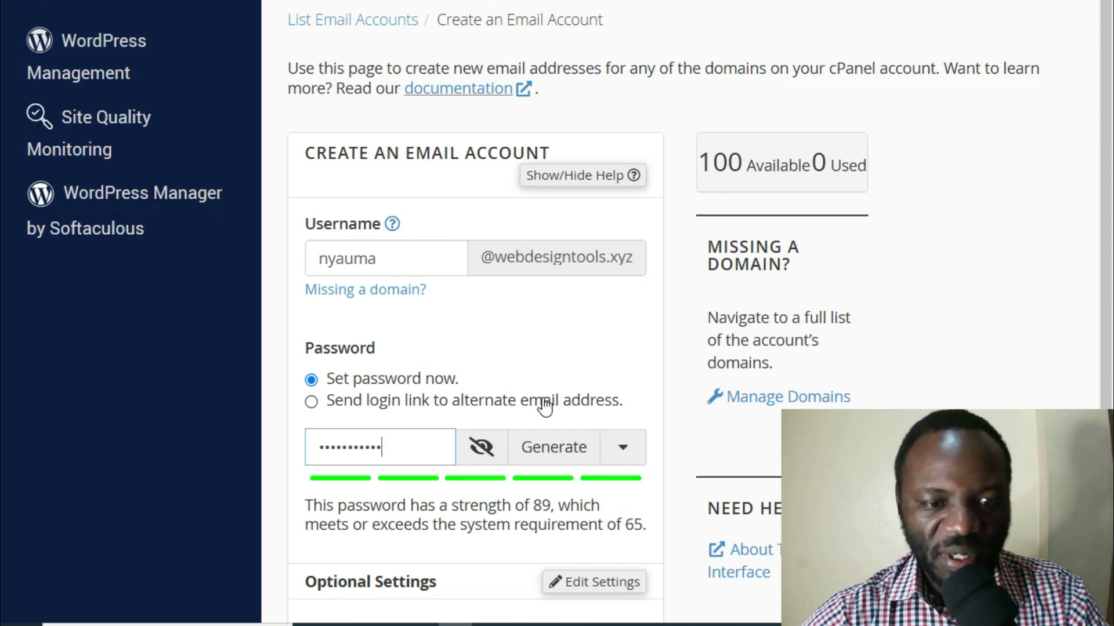
- Review the entered username and password on the Create an Email Account form
scroll(579, 371, "down", 4)
scroll(579, 367, "up", 4)
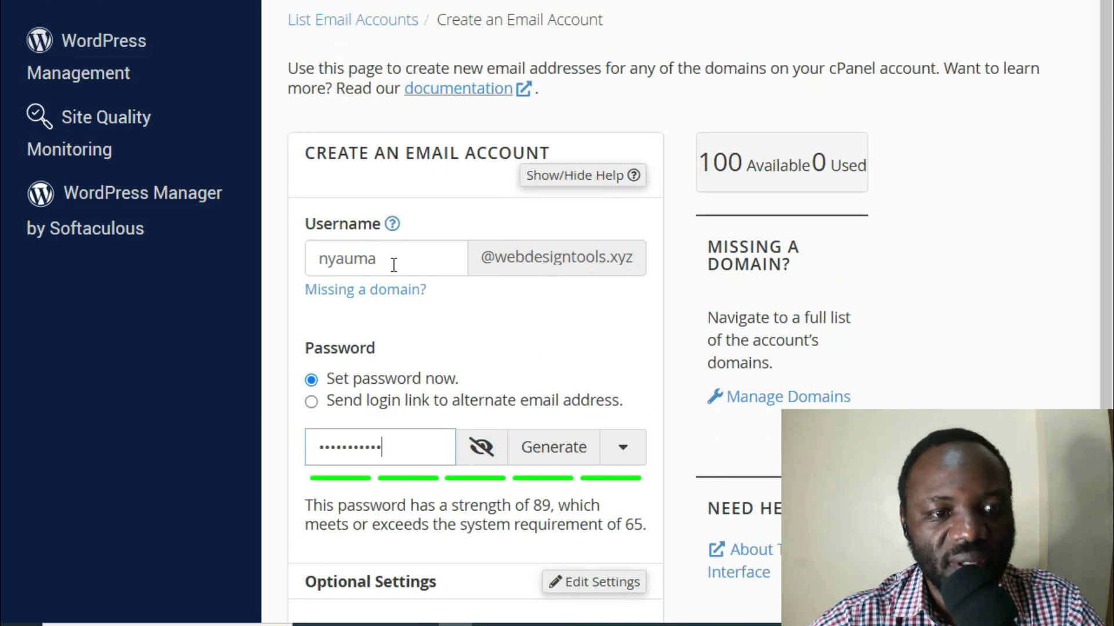
left_click_drag(393, 265, 258, 270)
scroll(485, 256, "down", 3)
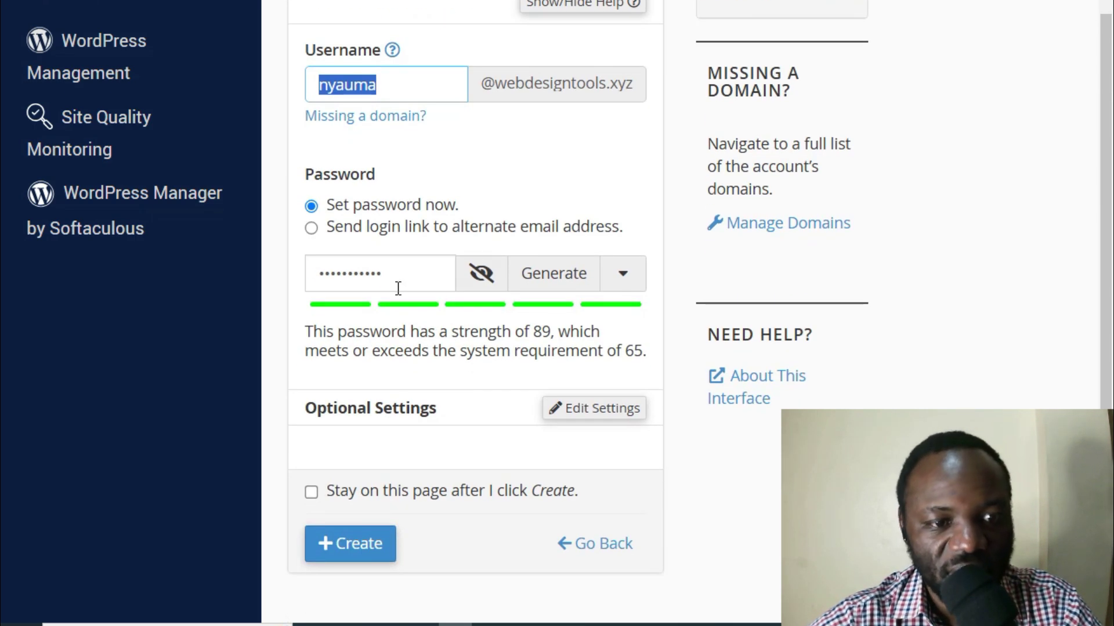
left_click_drag(398, 282, 274, 283)
left_click(608, 338)
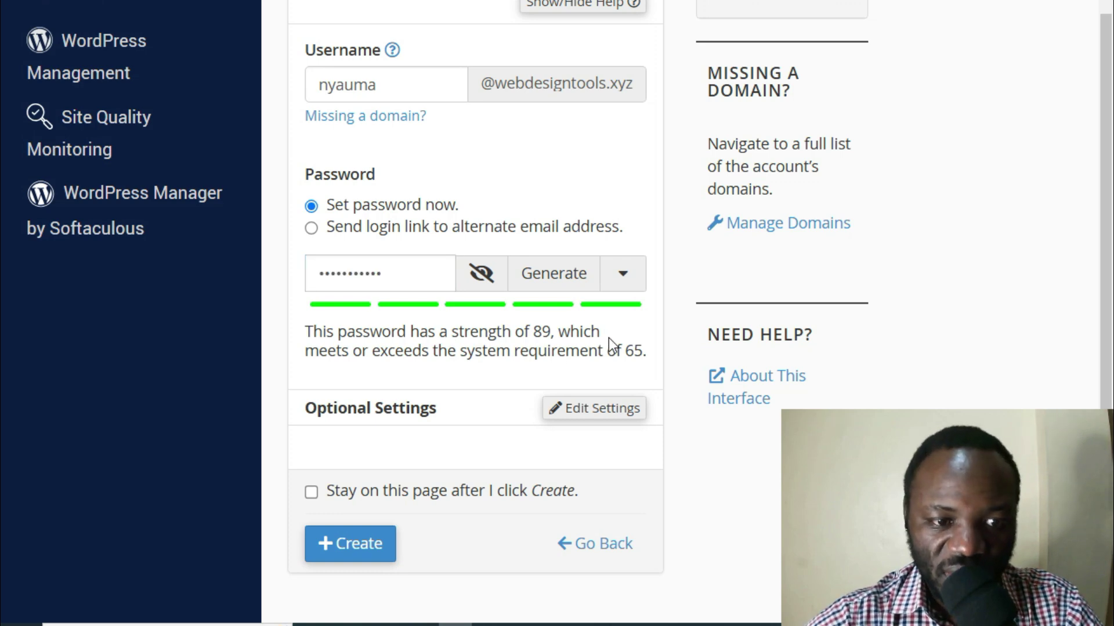
scroll(609, 336, "down", 1)
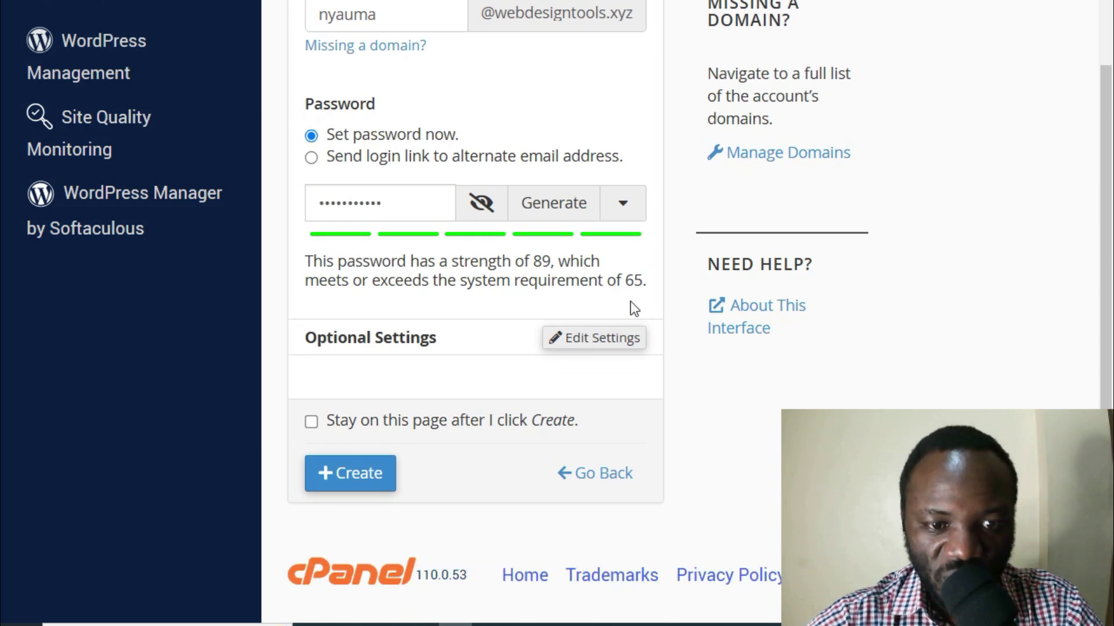
- Allocate 30 GB of storage under Edit Settings and create the mailbox
left_click(599, 342)
scroll(594, 355, "down", 3)
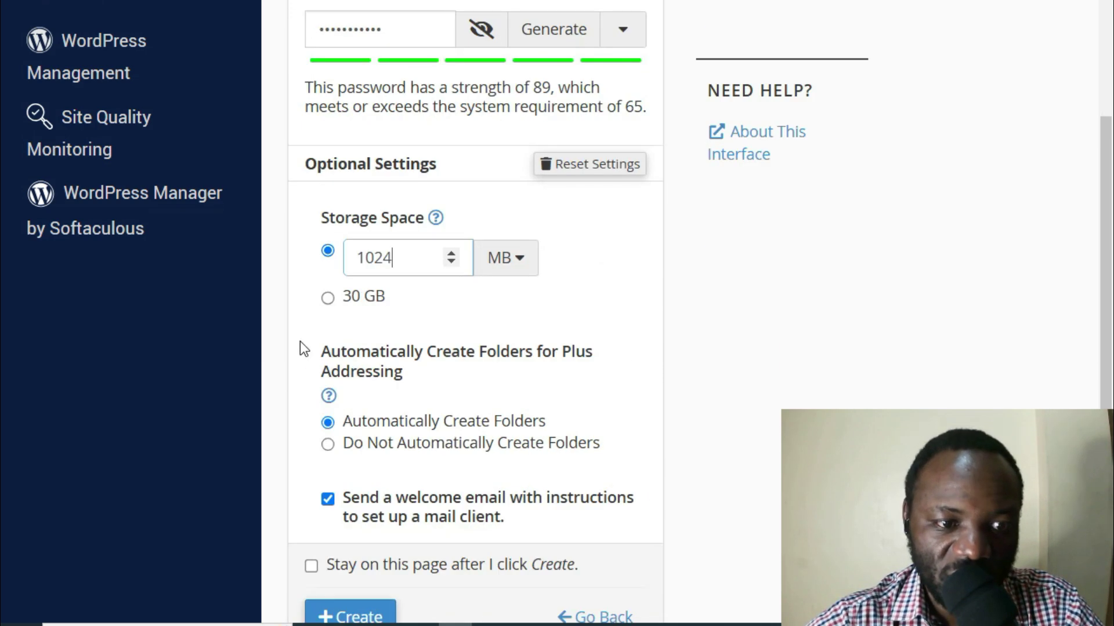
left_click(327, 297)
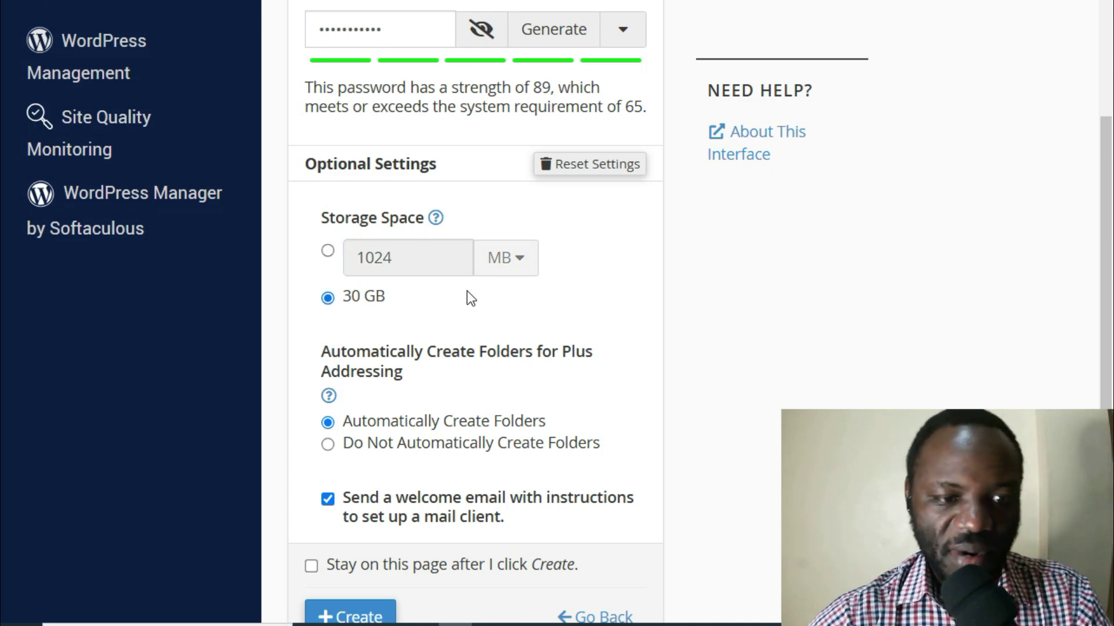
scroll(520, 368, "down", 3)
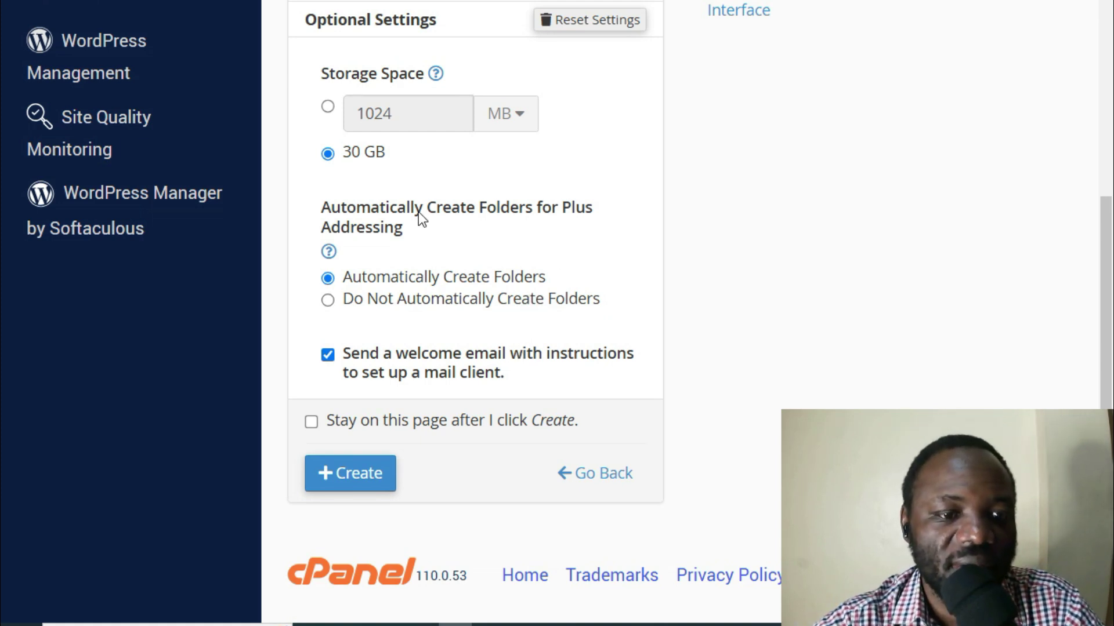
left_click(361, 476)
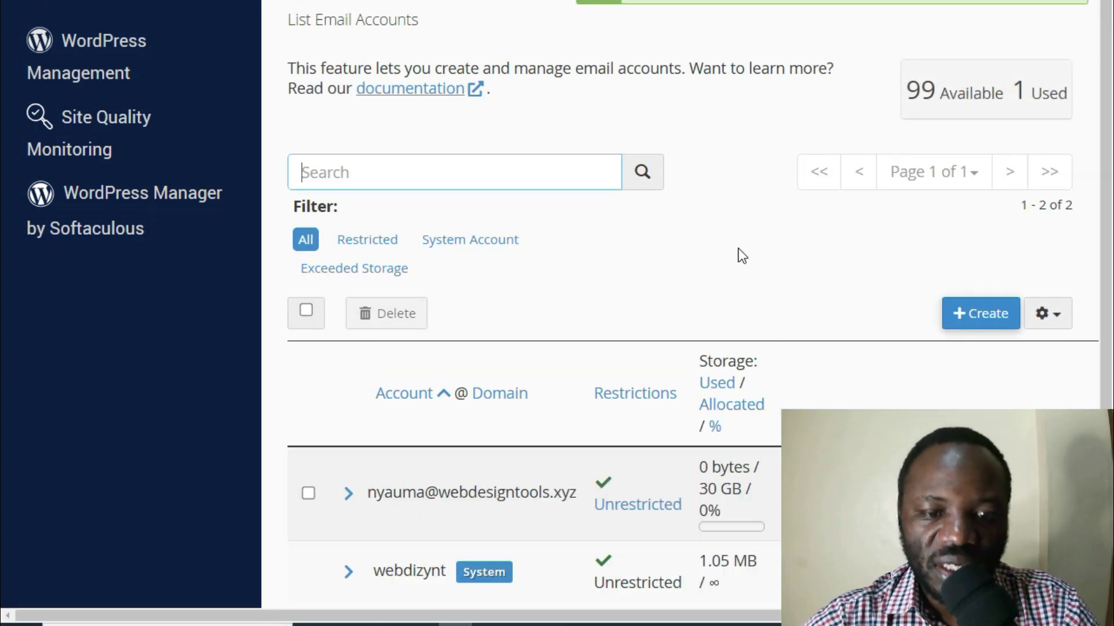
- Copy the new webdesigntools.xyz mailbox's full email address from the accounts list
scroll(764, 268, "down", 2)
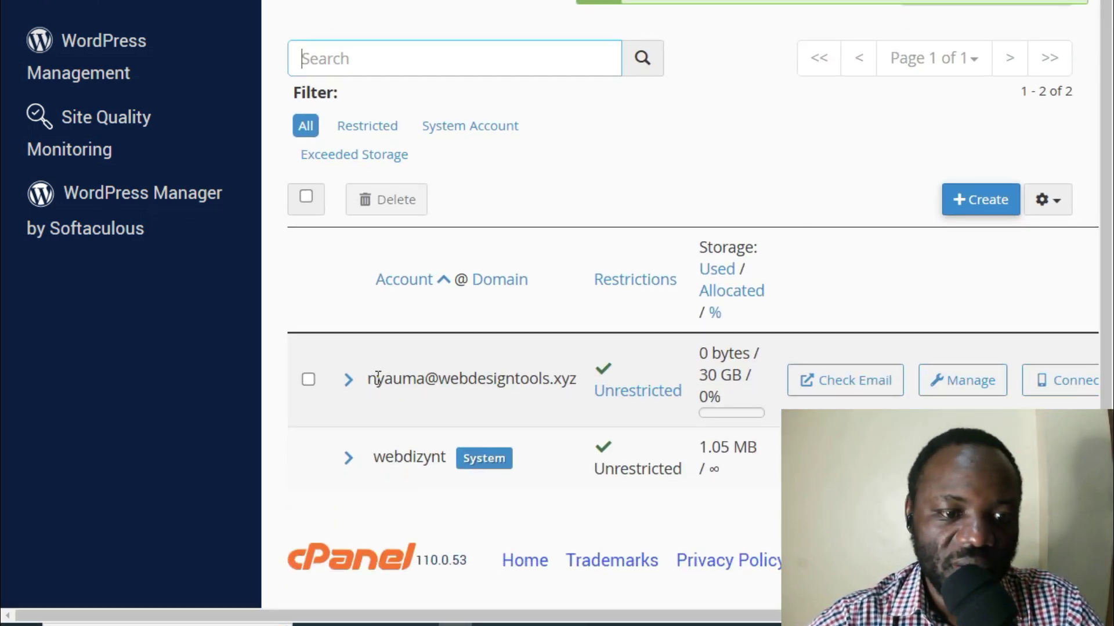
left_click_drag(372, 380, 579, 383)
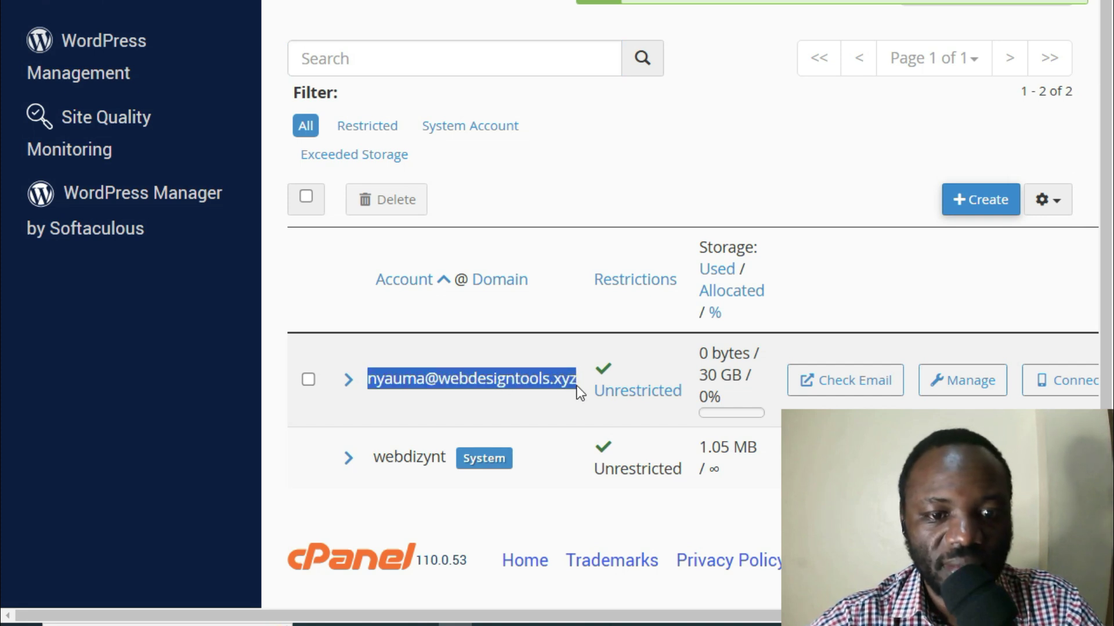
right_click(549, 380)
left_click(601, 402)
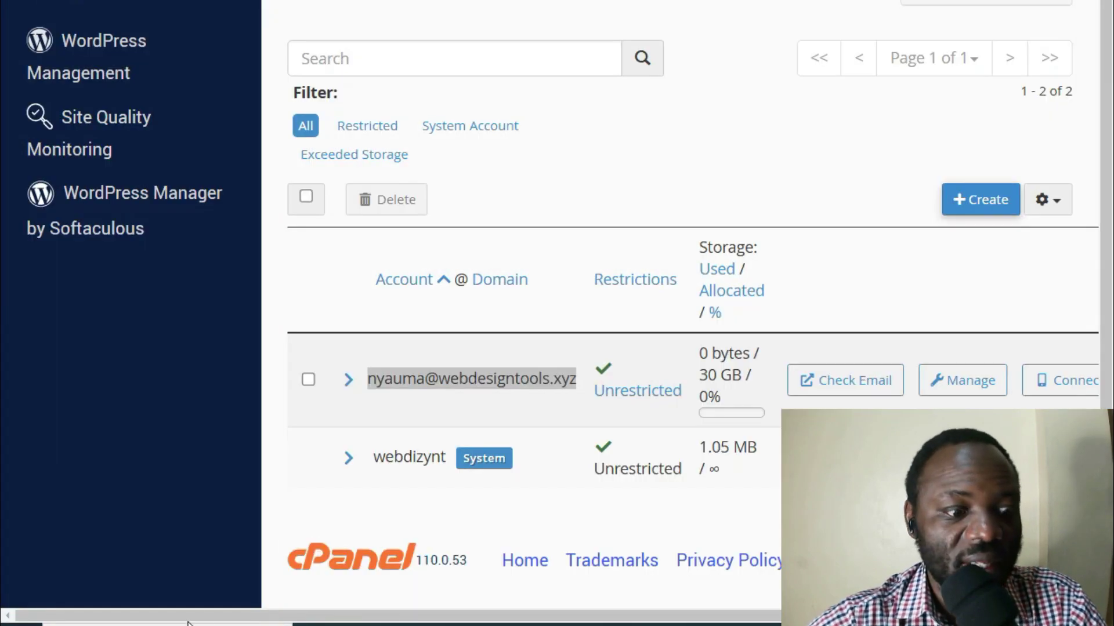
- Launch Outlook (new) by searching 'outlook' in Windows search
left_click(187, 624)
type("o")
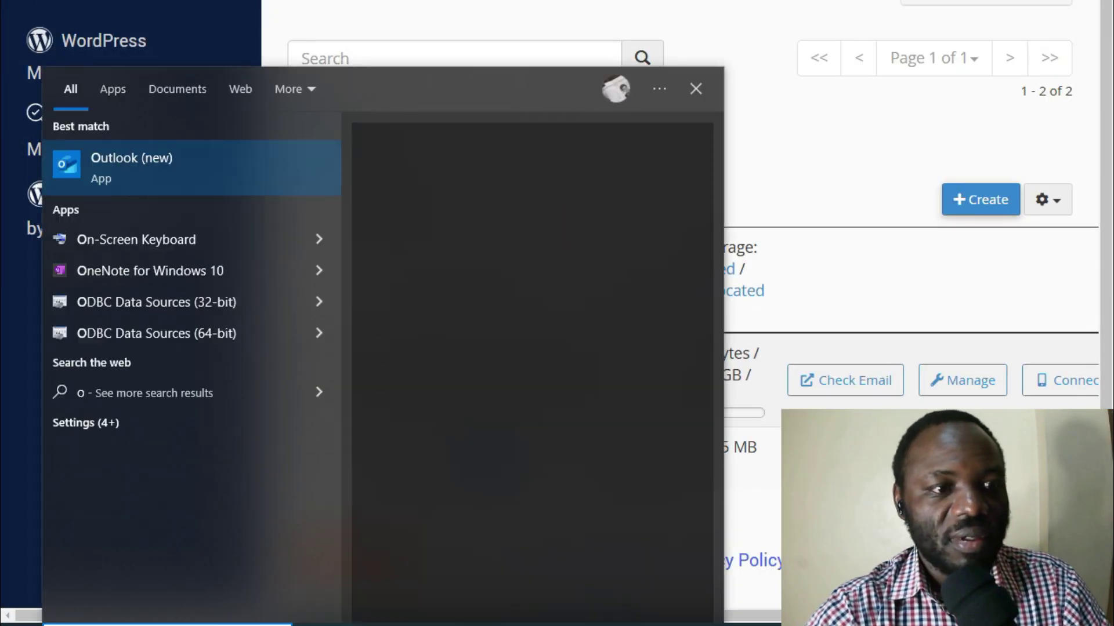
type("utlook")
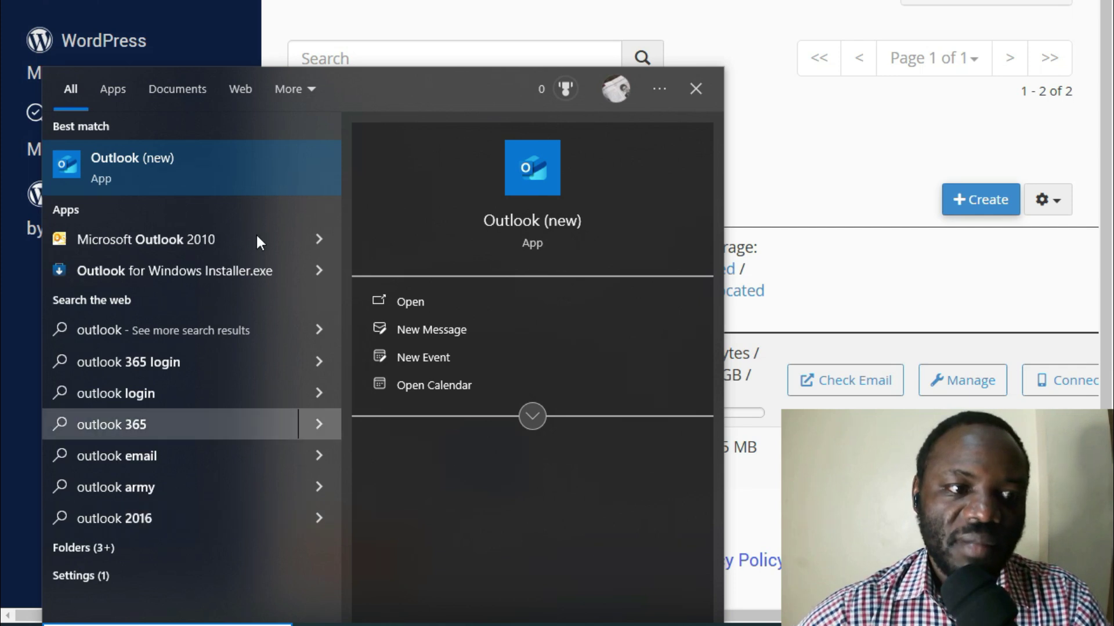
left_click(242, 175)
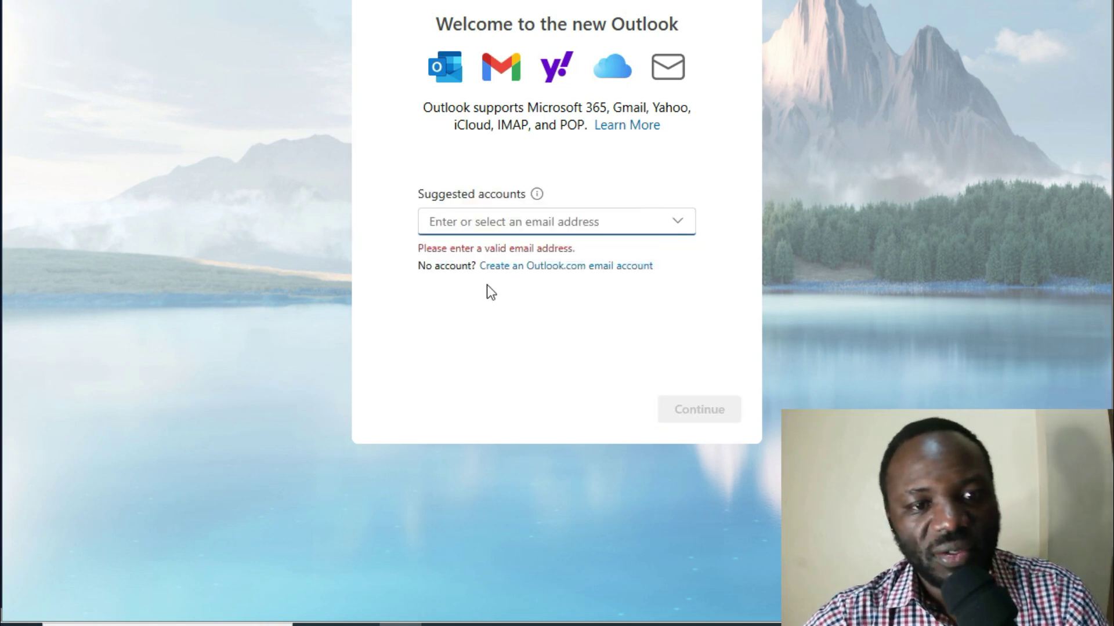
- Fill in the new webdesigntools.xyz mailbox address on Outlook's welcome screen and continue
right_click(495, 216)
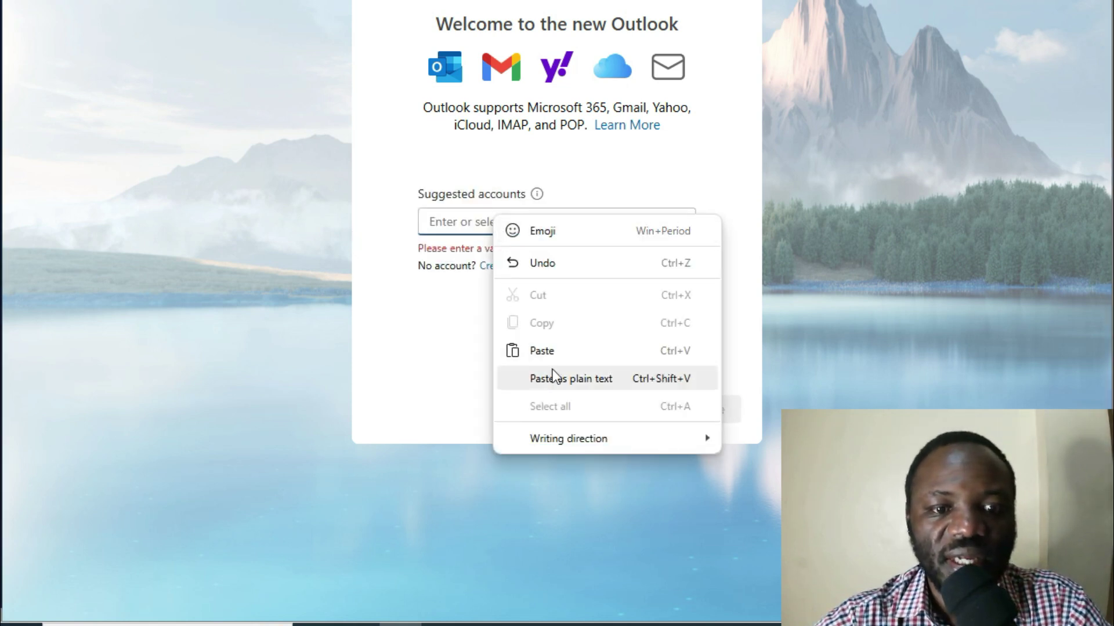
left_click(540, 351)
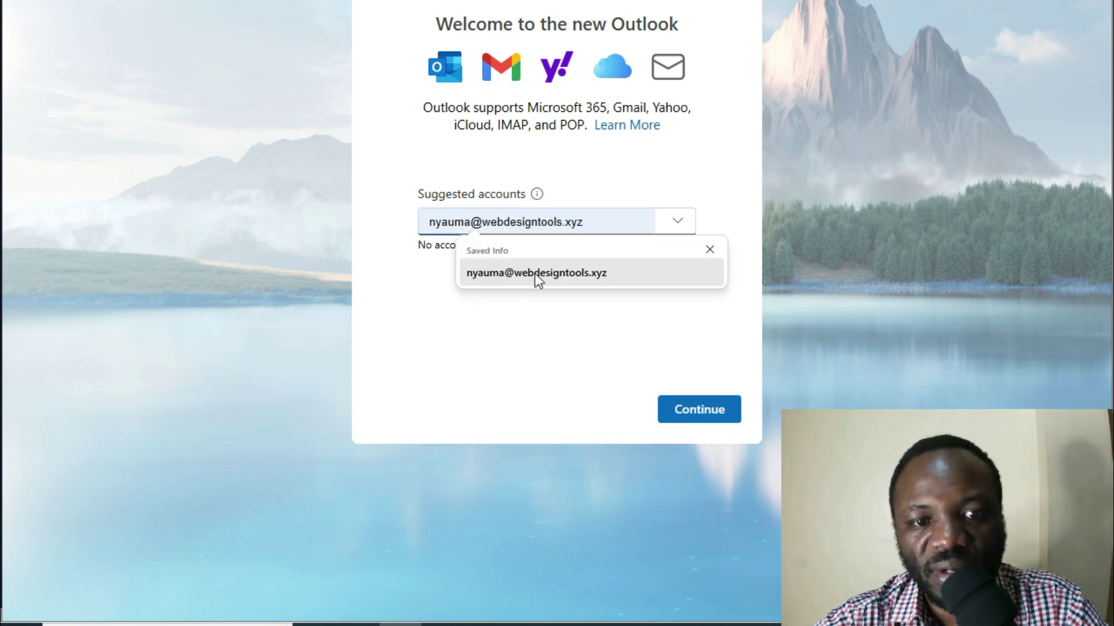
left_click(554, 272)
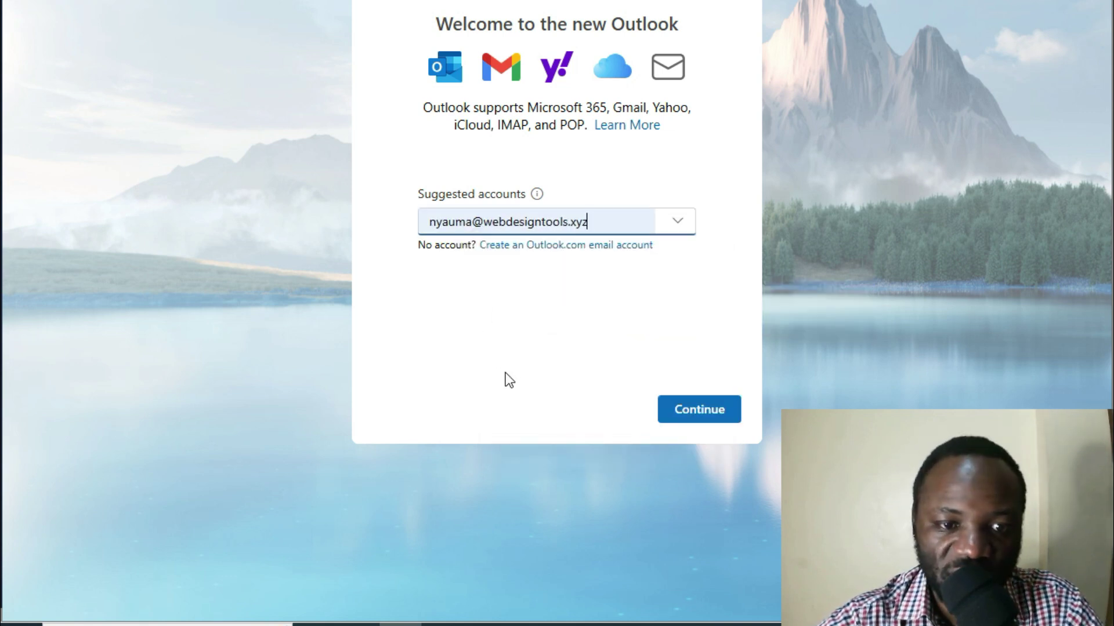
left_click(700, 413)
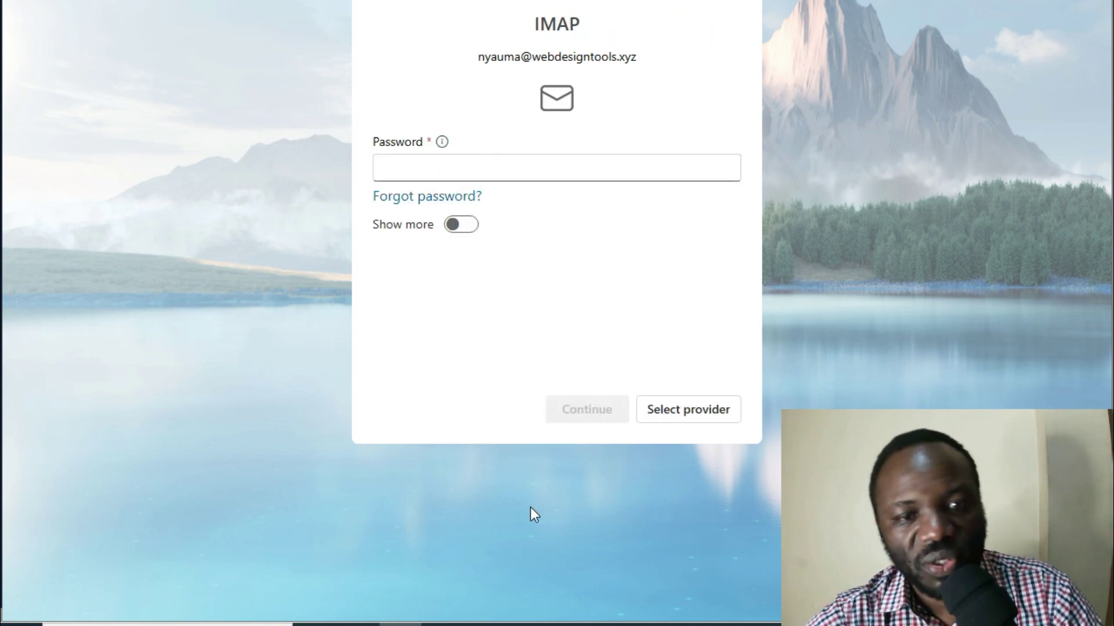
- Expand Outlook's full IMAP/SMTP server settings, then switch back to cPanel in Chrome
left_click(458, 227)
scroll(534, 235, "down", 5)
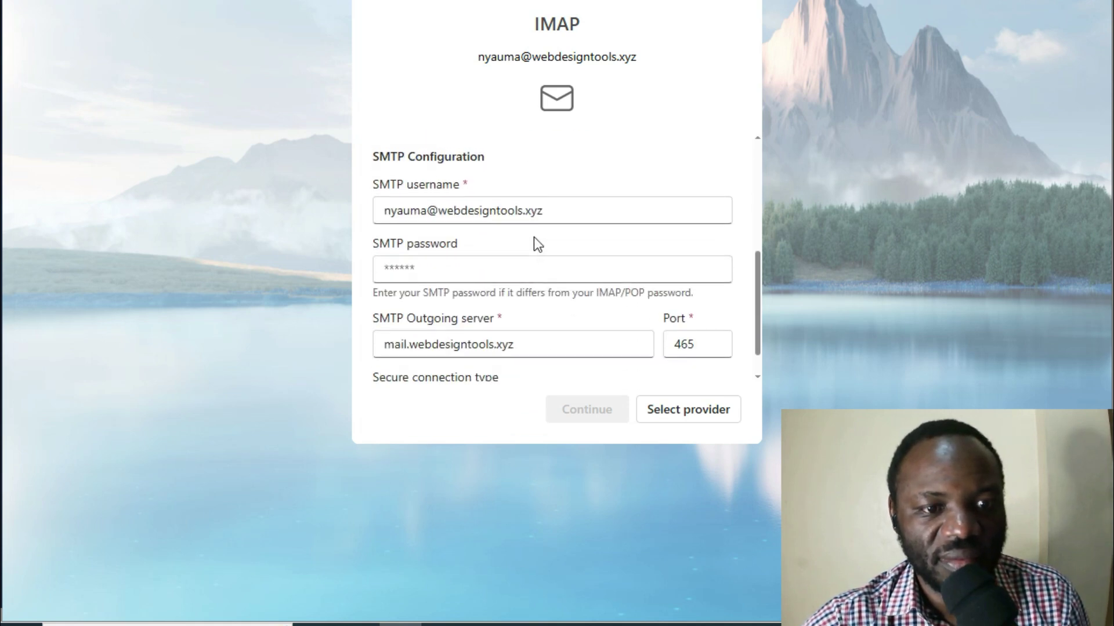
scroll(658, 253, "up", 5)
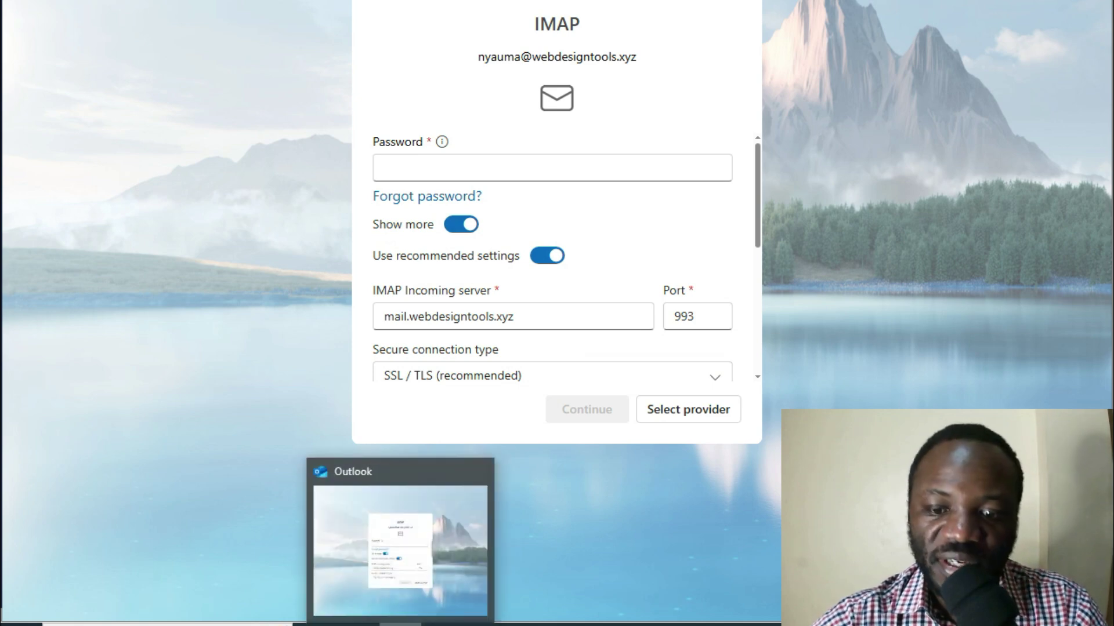
left_click(400, 625)
left_click(729, 131)
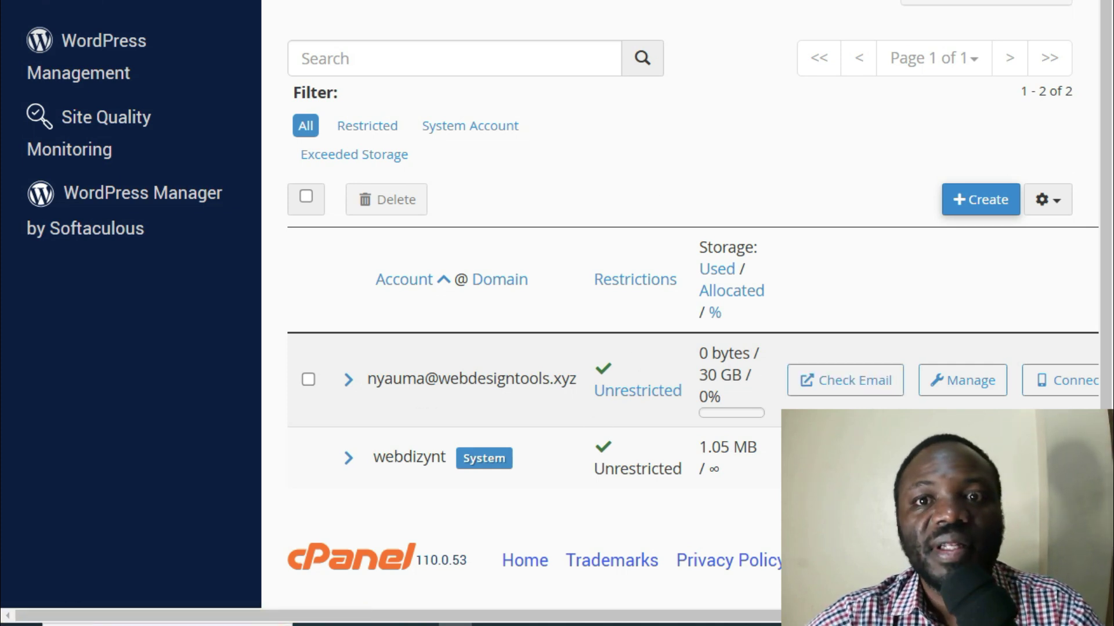
- Enter webdesigntools.xyz/webmail in a new Chrome tab's address bar
key("ctrl+t")
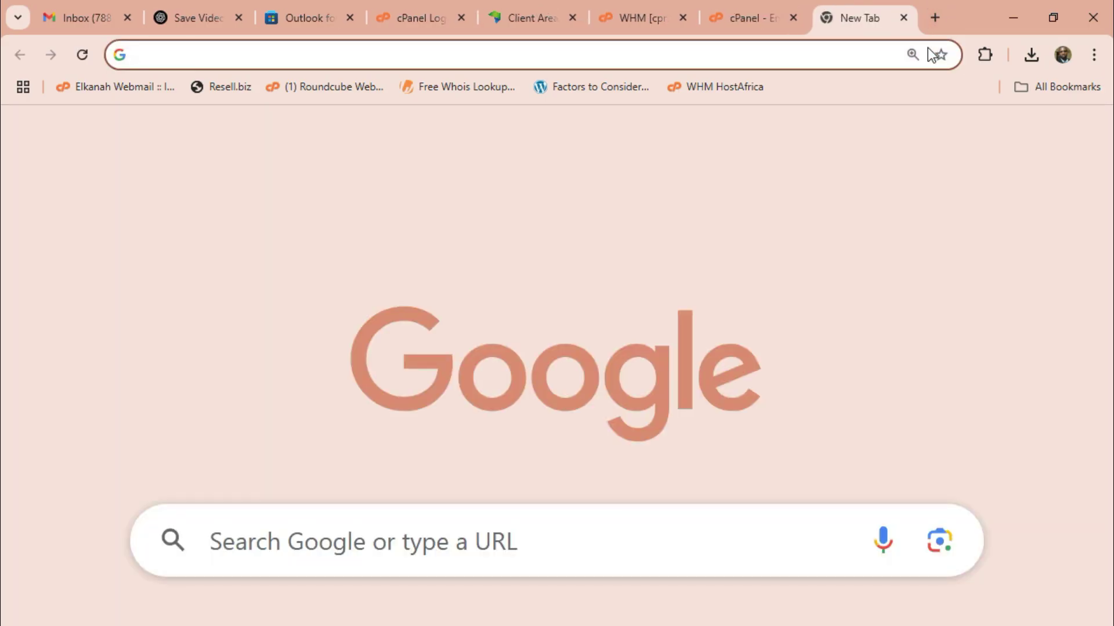
type("de")
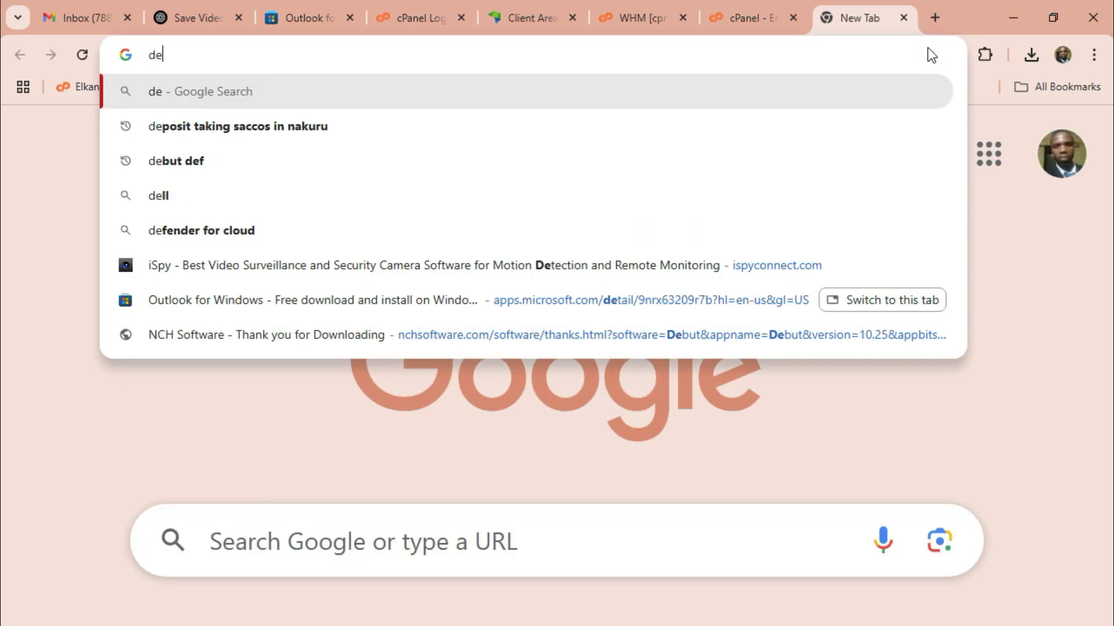
key("BackSpace")
key("BackSpace")
type("webd")
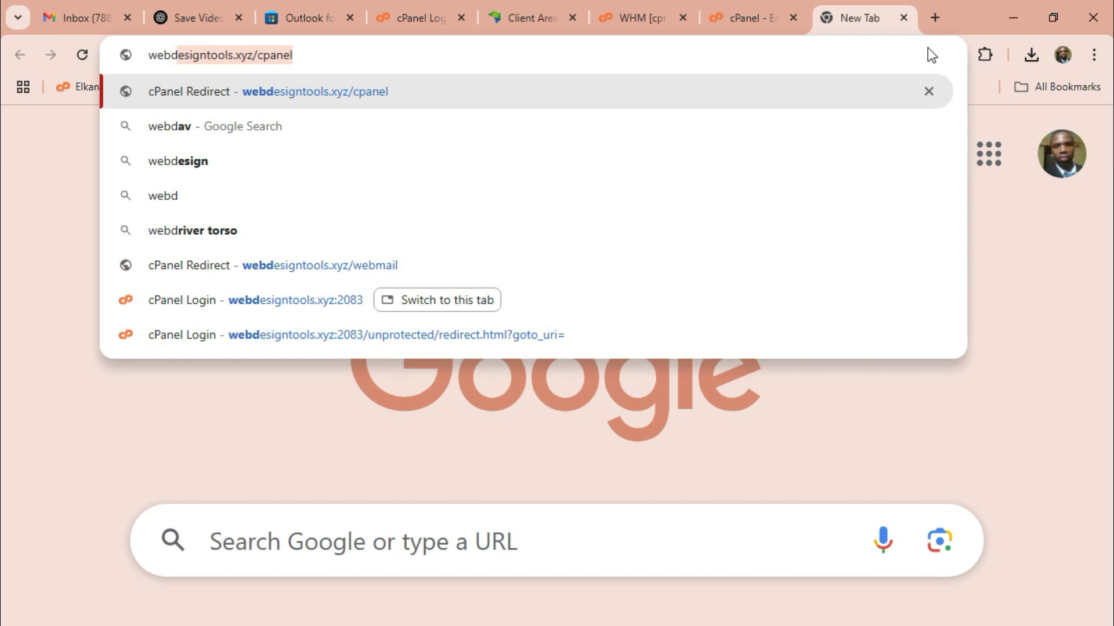
double_click(277, 58)
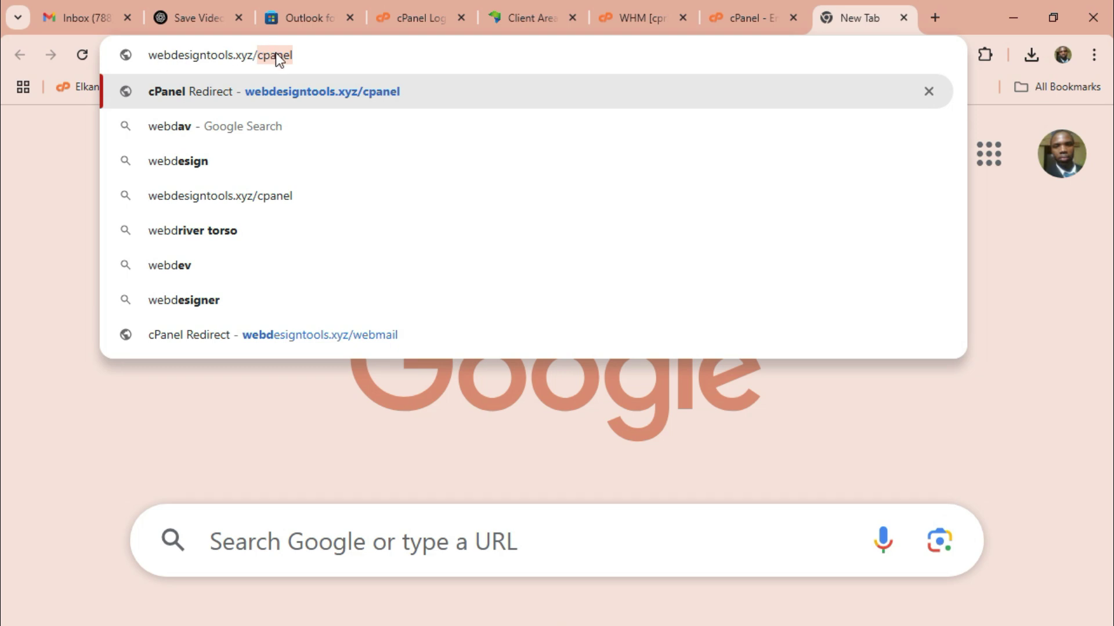
type("webmail")
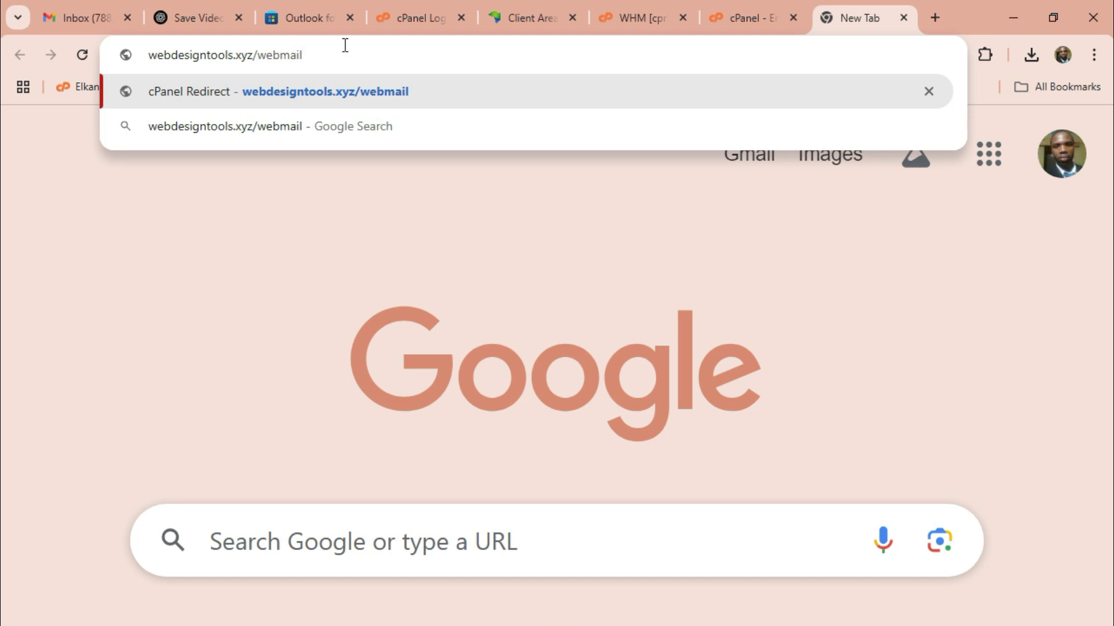
- Load the webmail login page and select the mailbox address in the username field
key("Return")
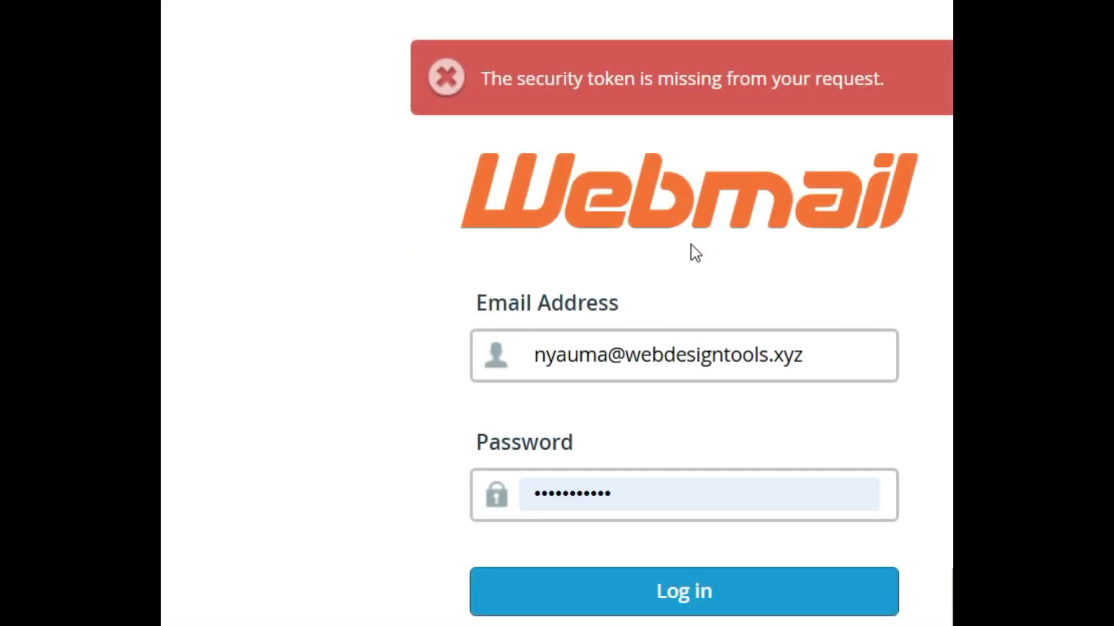
double_click(576, 355)
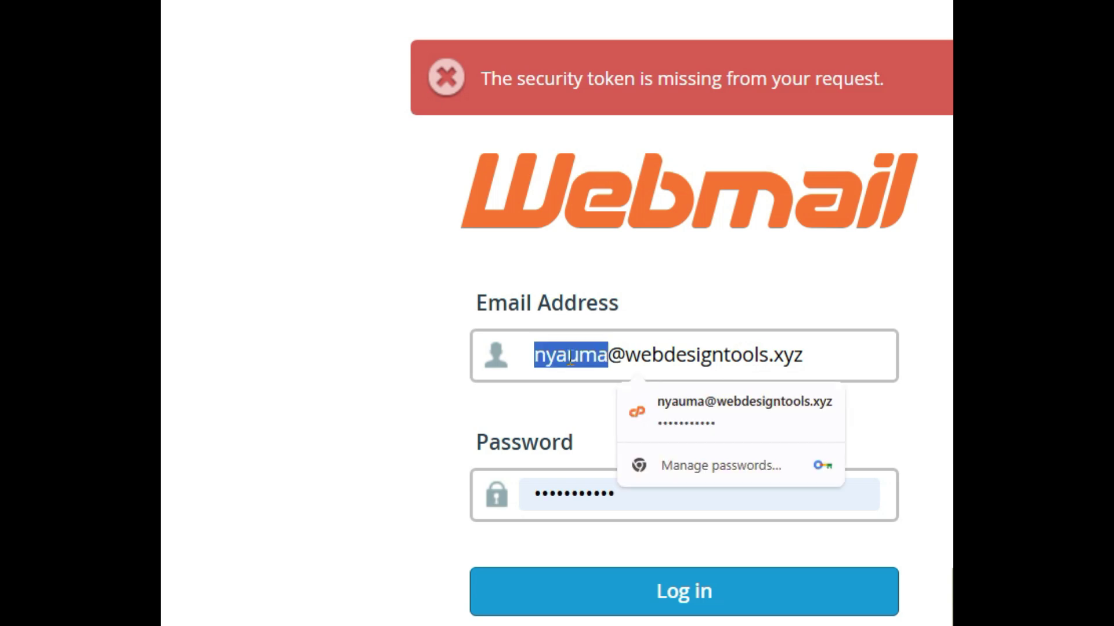
key("ctrl+a")
- Paste the account password from Notepad into the Password field and log in
left_click(947, 392)
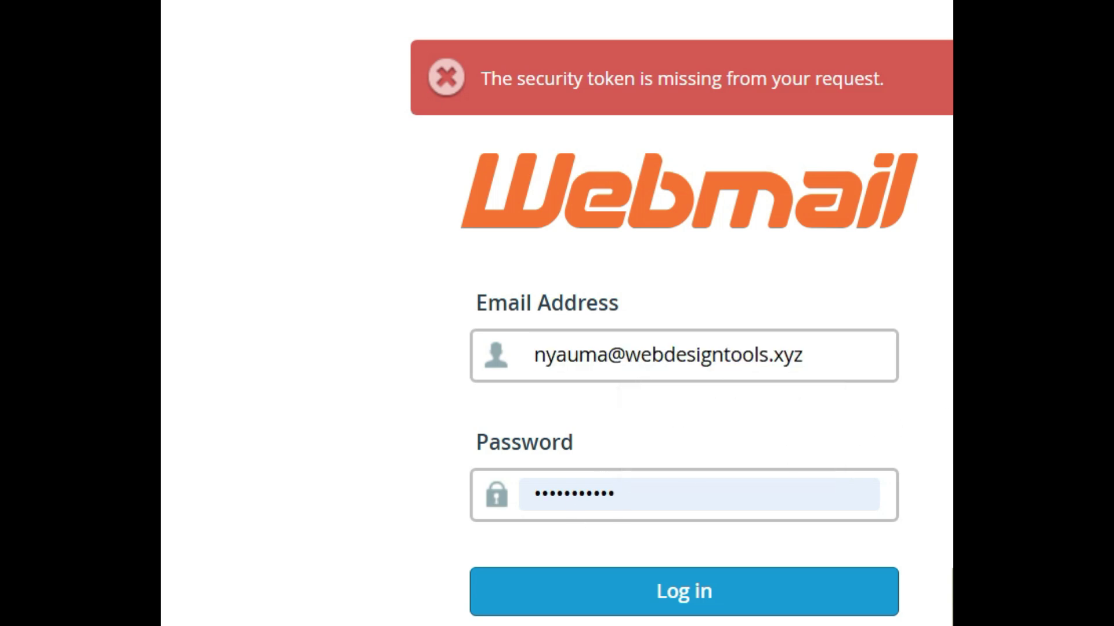
key("alt+Tab")
right_click(563, 271)
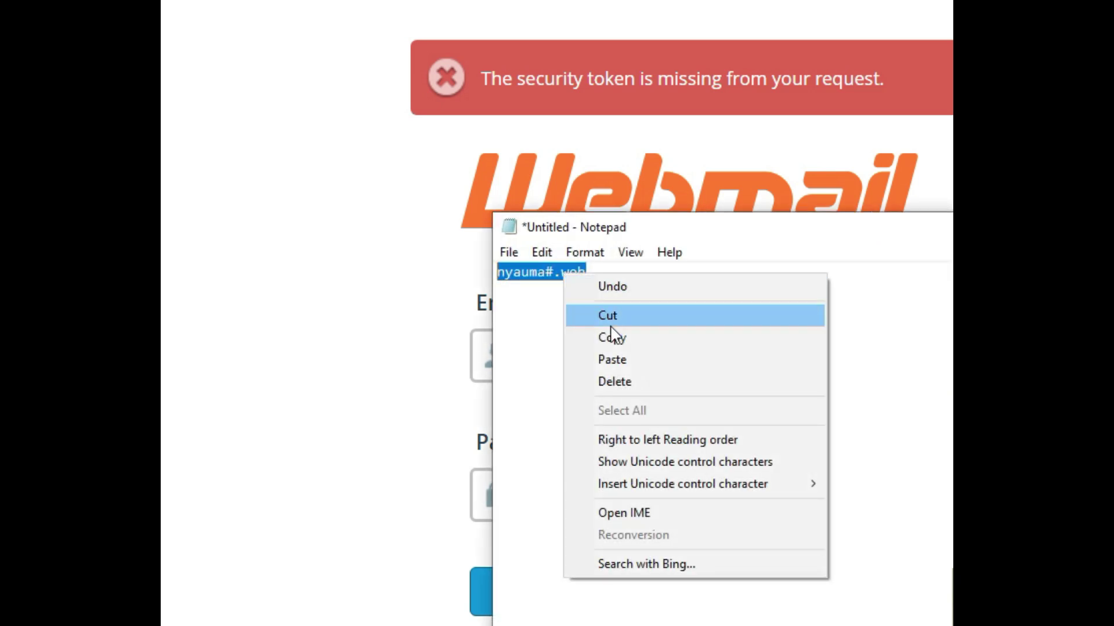
left_click(600, 338)
left_click(380, 353)
left_click(540, 494)
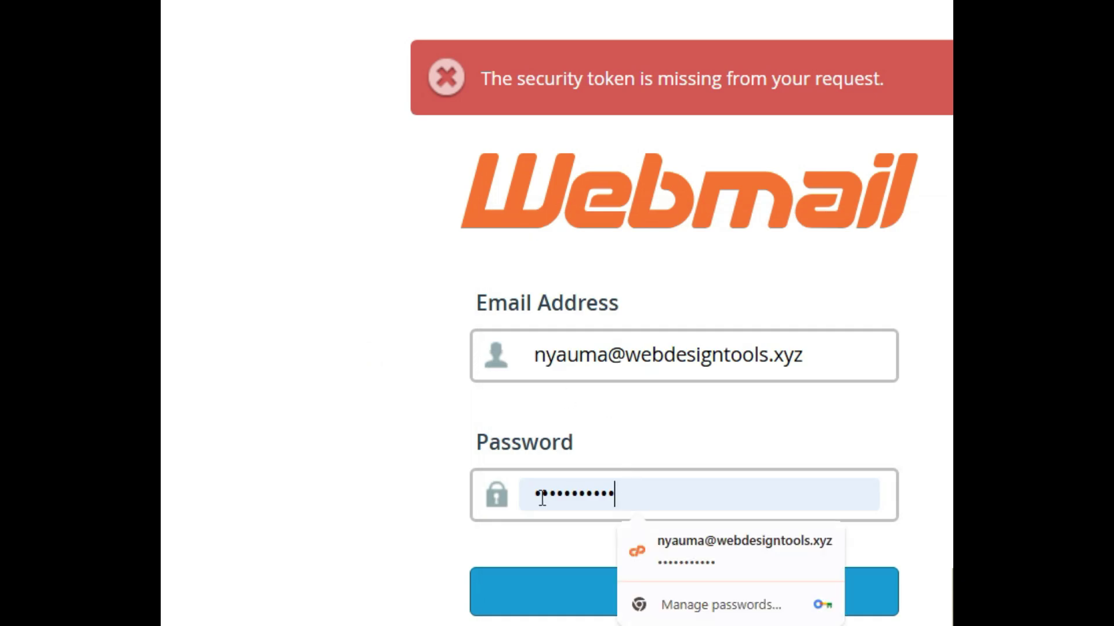
key("ctrl+a")
key("ctrl+v")
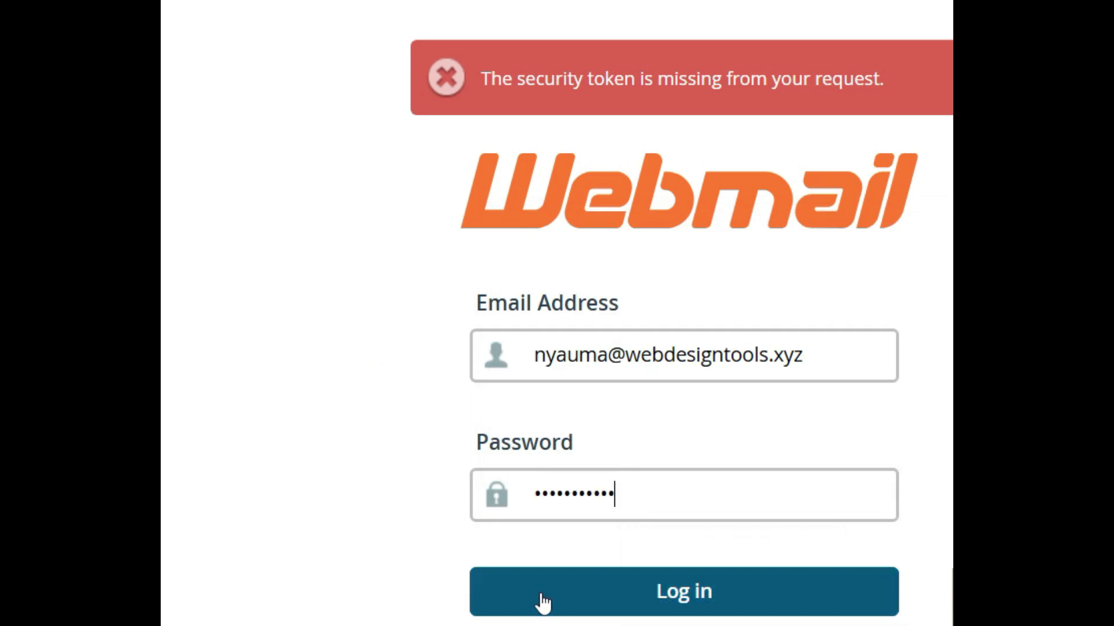
left_click(571, 606)
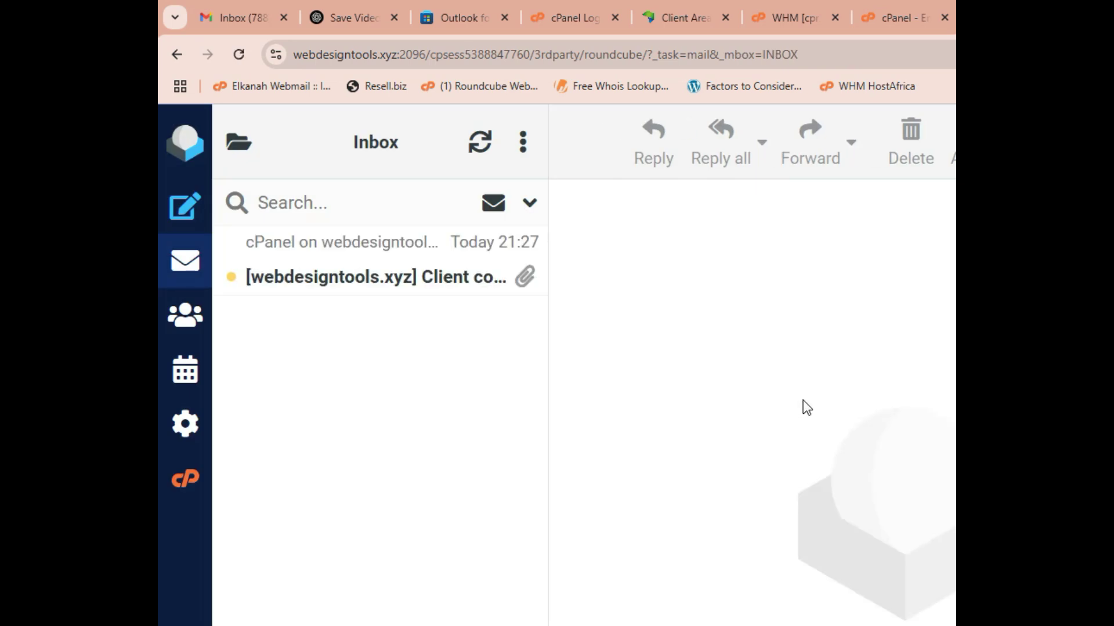
- Open the Client Configuration email and highlight its Mail Client Manual Settings table (IMAP 993, POP3 995, SMTP 465)
left_click(431, 257)
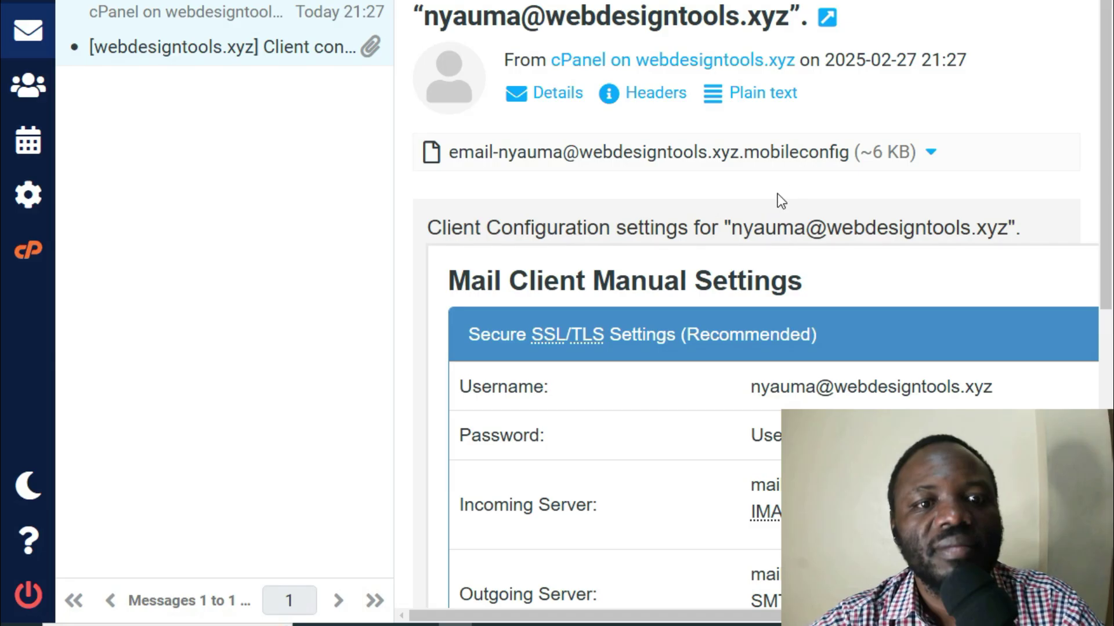
scroll(796, 222, "down", 3)
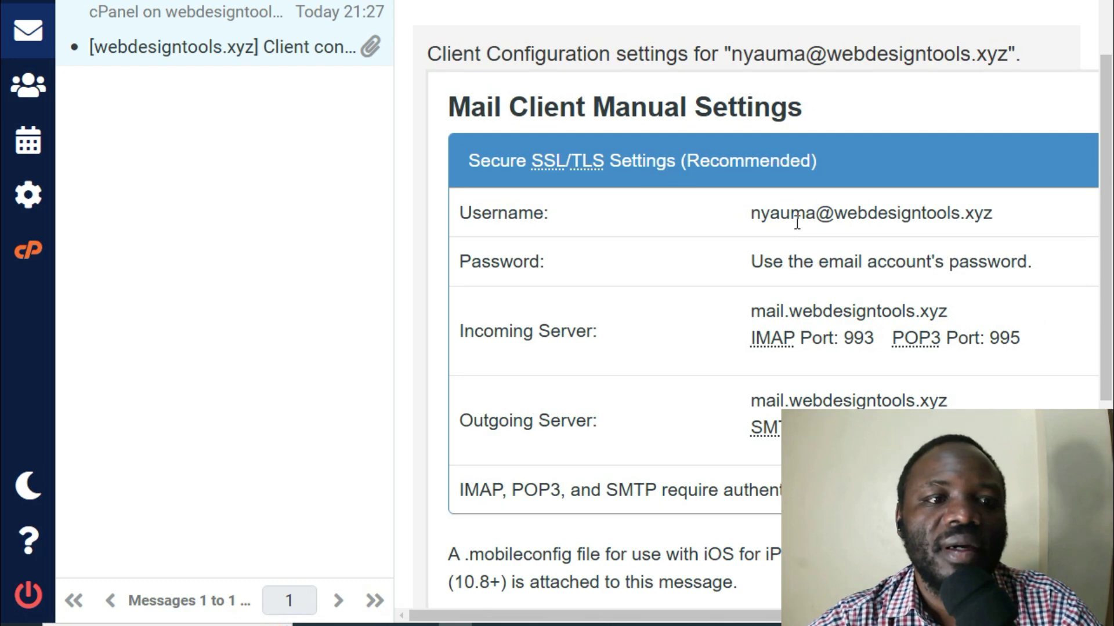
scroll(793, 226, "down", 2)
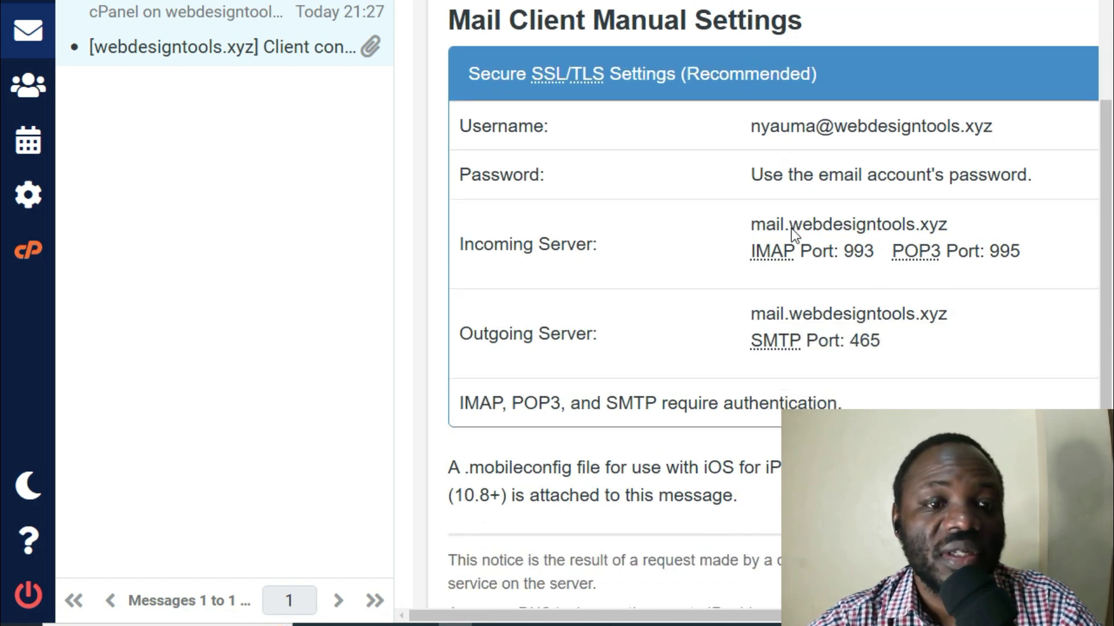
scroll(538, 119, "up", 3)
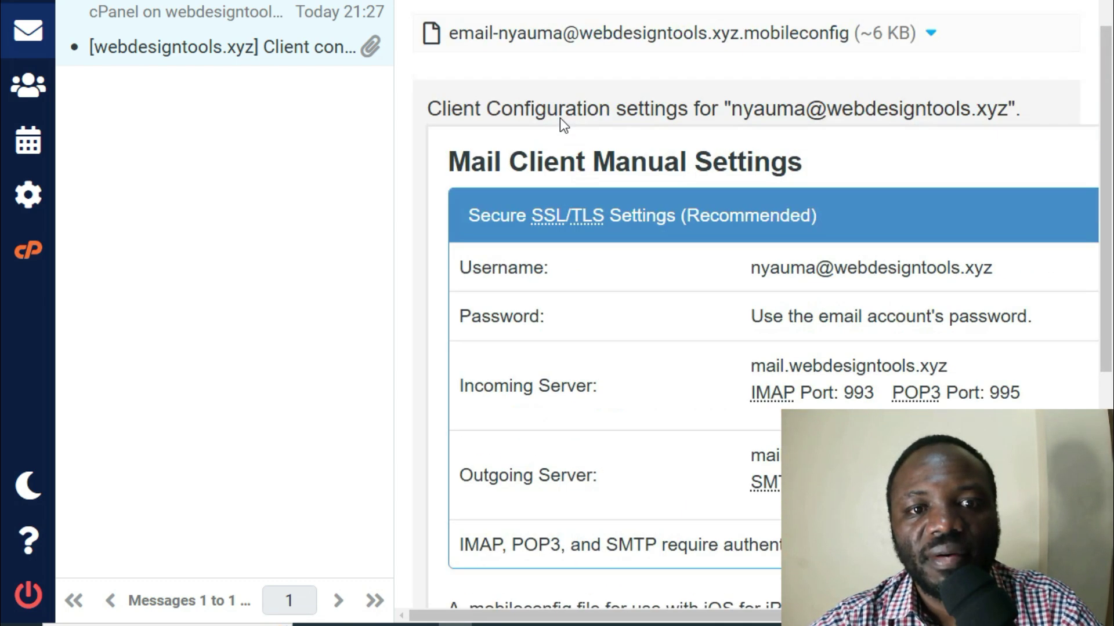
left_click_drag(454, 192, 827, 204)
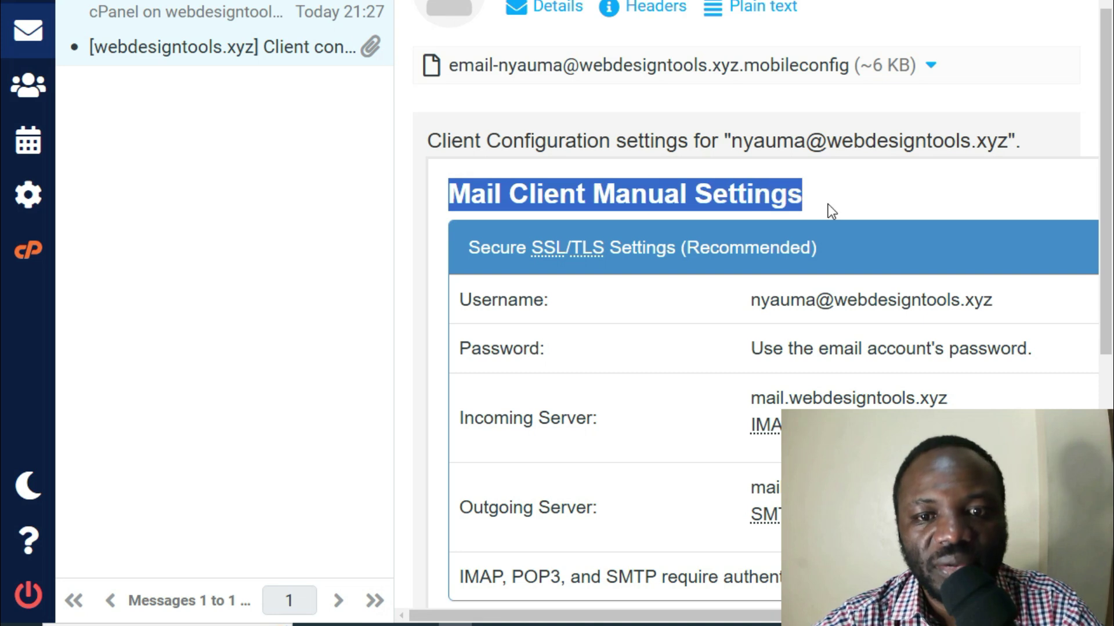
left_click(823, 197)
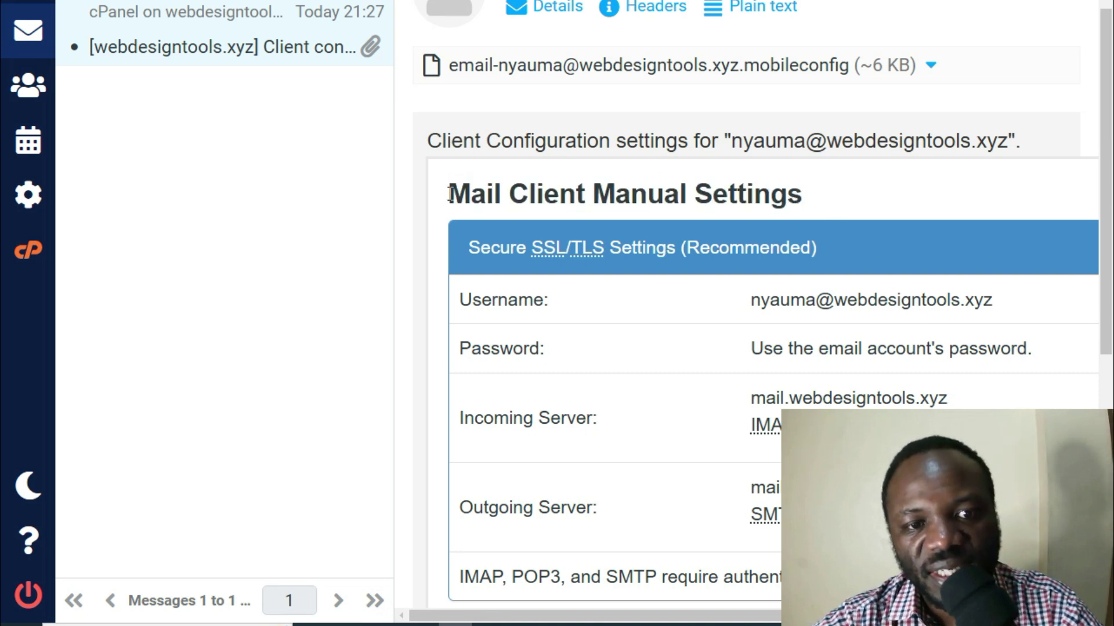
left_click_drag(450, 193, 600, 508)
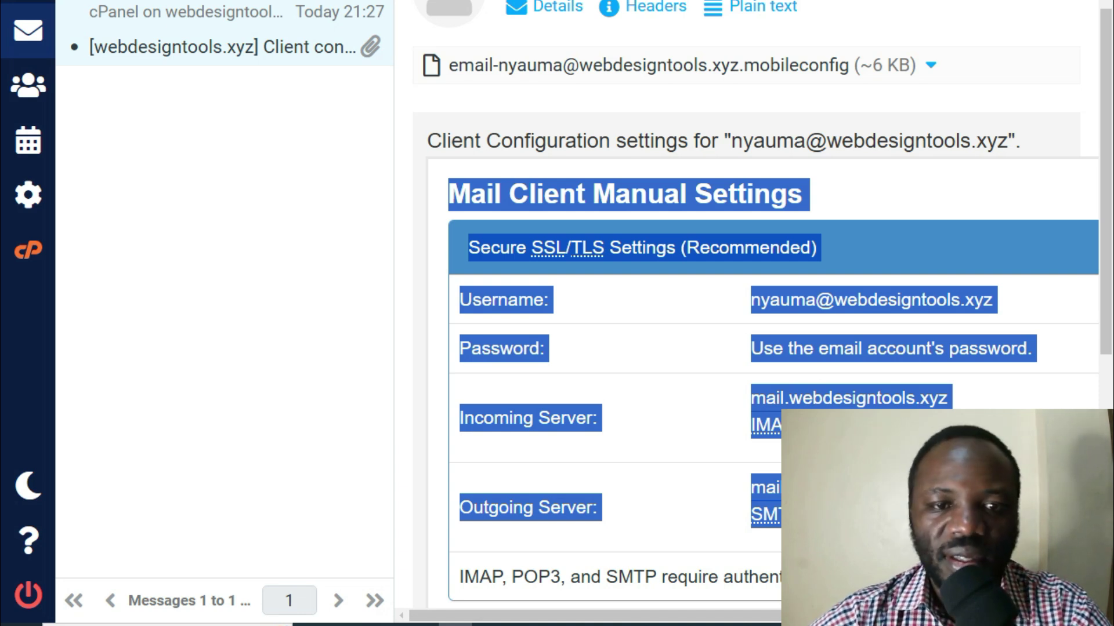
left_click(865, 203)
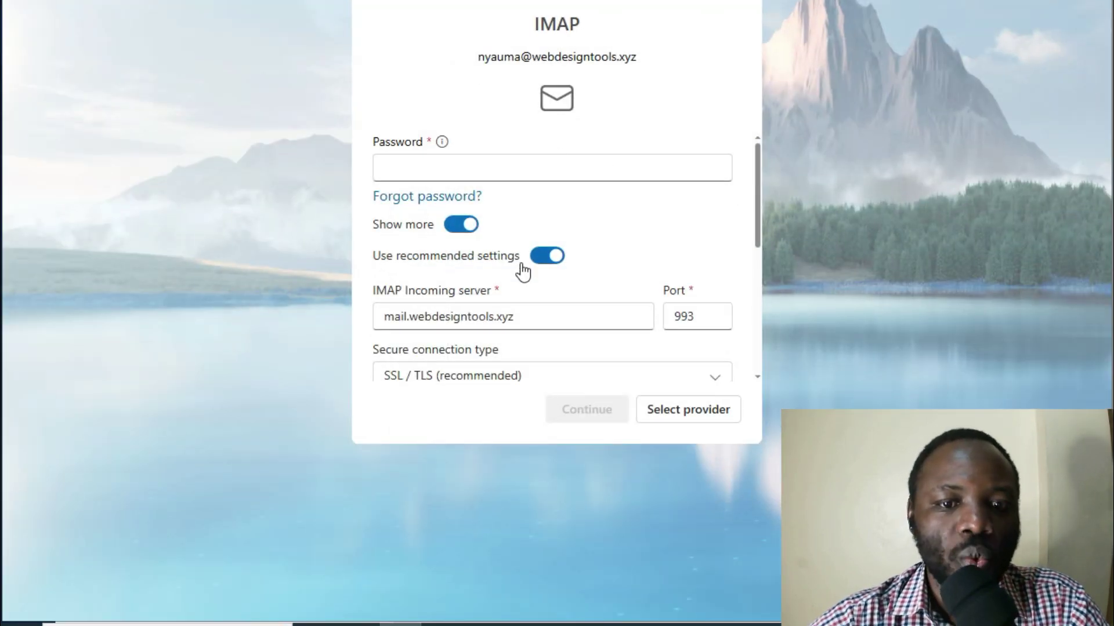
- Highlight the Incoming Server label and the POP3 port details in the Client Configuration email
scroll(566, 272, "down", 5)
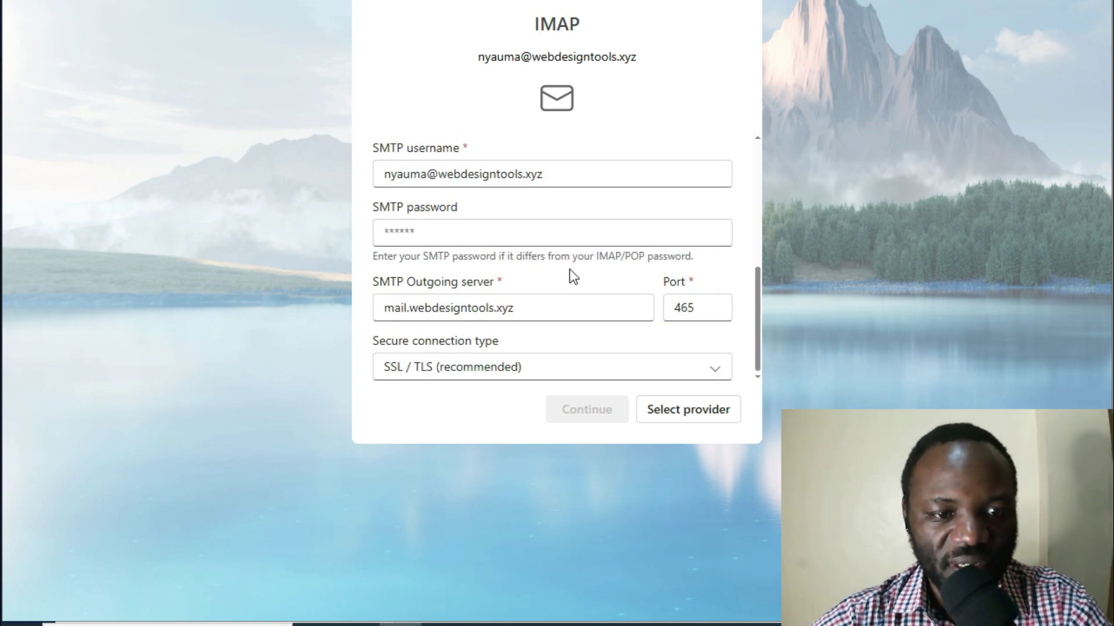
scroll(641, 274, "up", 6)
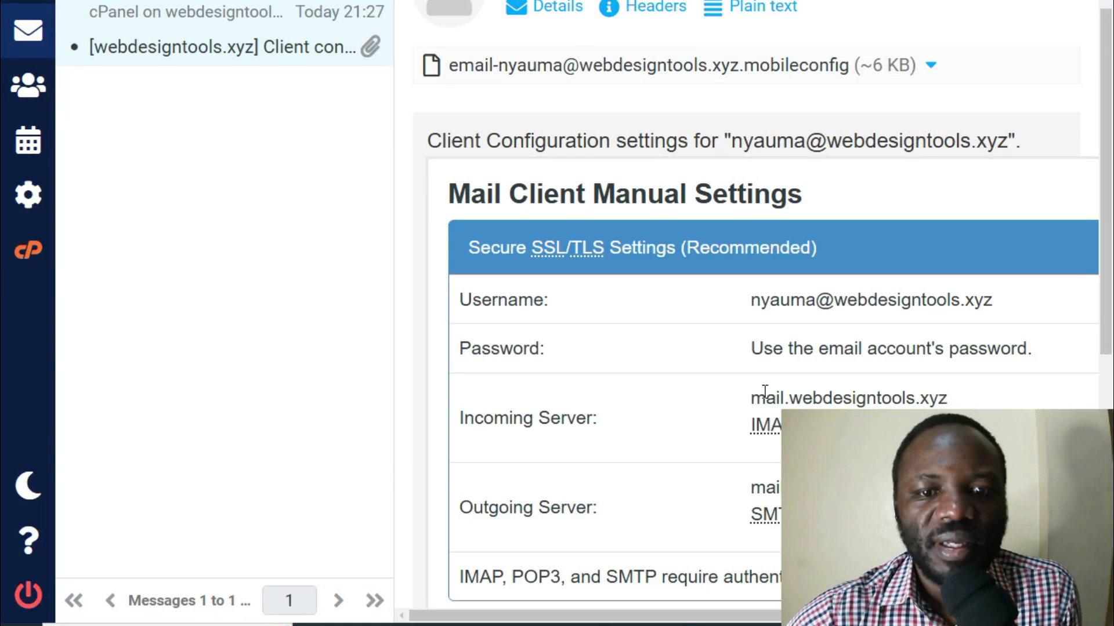
scroll(850, 360, "down", 3)
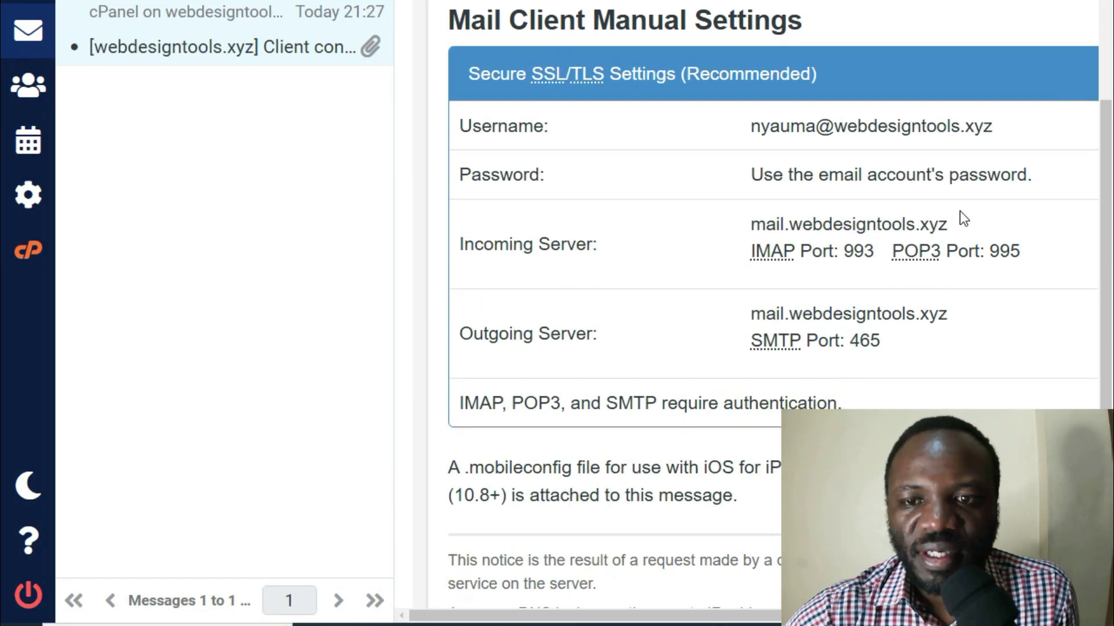
left_click_drag(459, 247, 607, 249)
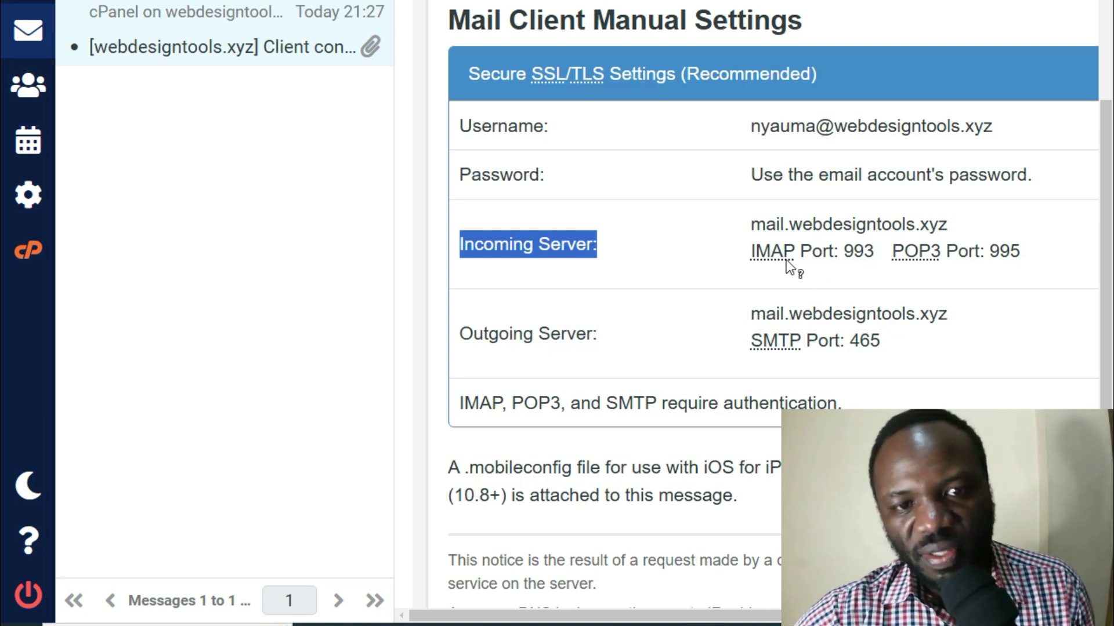
left_click(891, 253)
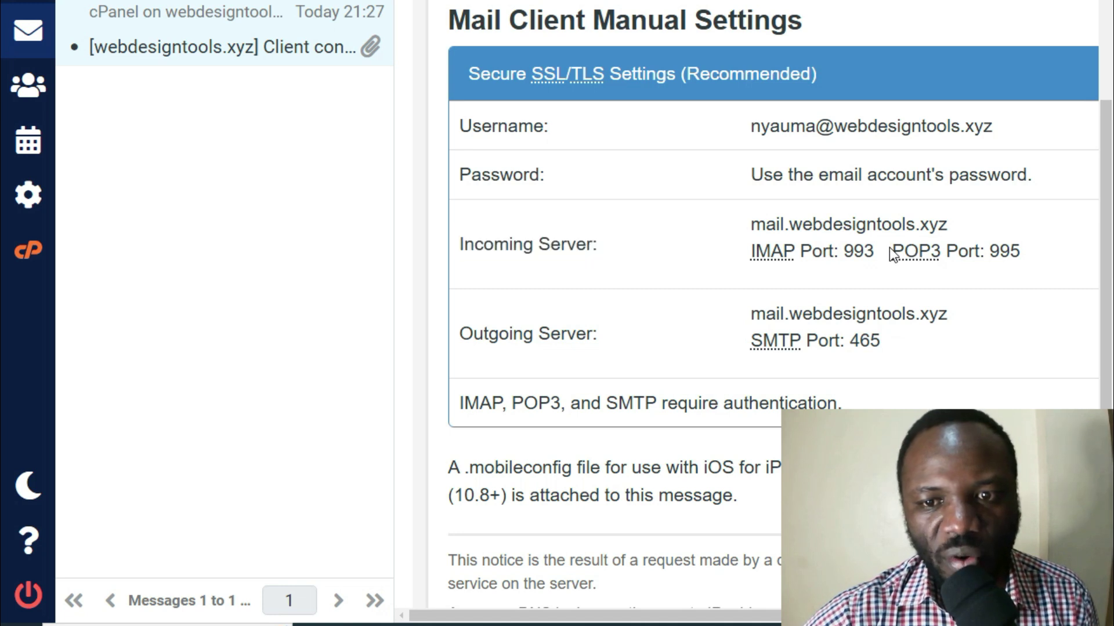
left_click_drag(934, 258, 1022, 252)
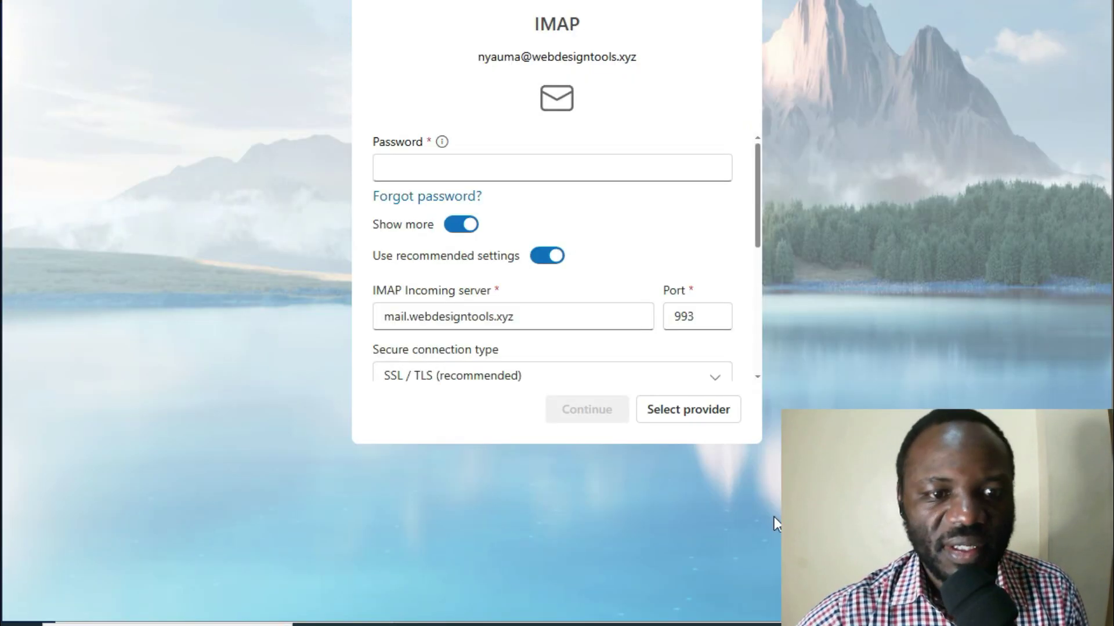
scroll(635, 293, "down", 2)
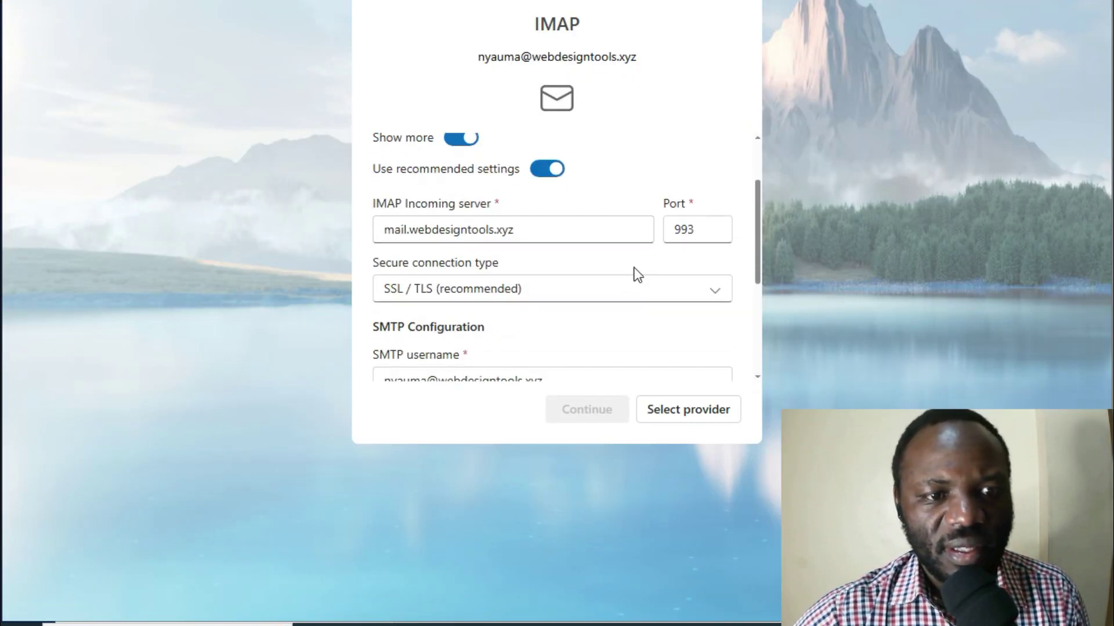
scroll(486, 250, "down", 1)
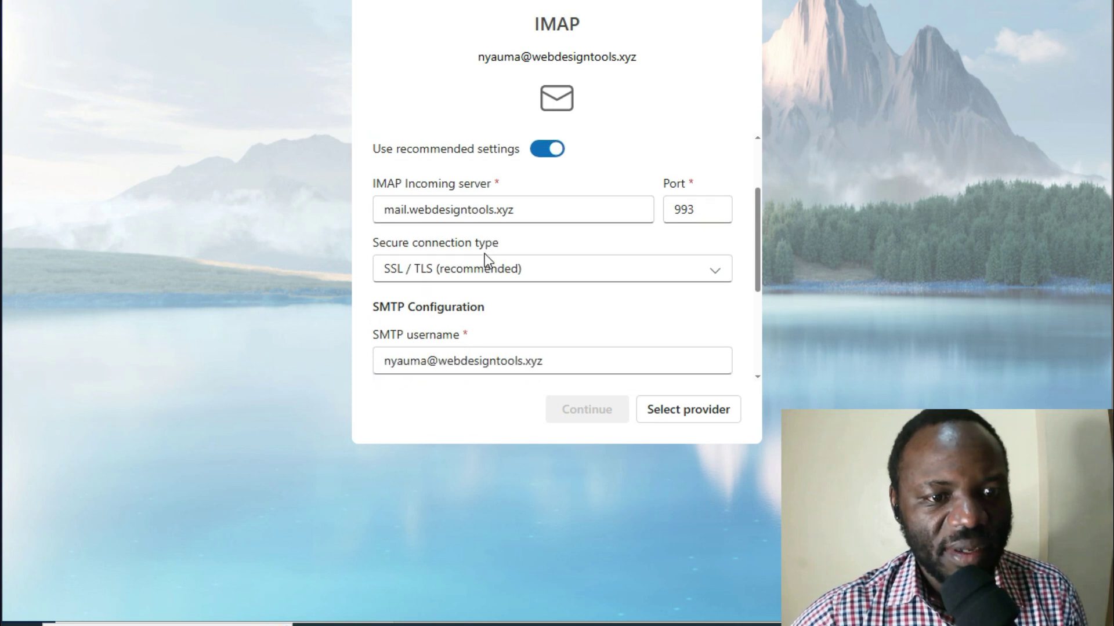
scroll(486, 256, "up", 3)
scroll(490, 263, "down", 1)
scroll(490, 268, "down", 5)
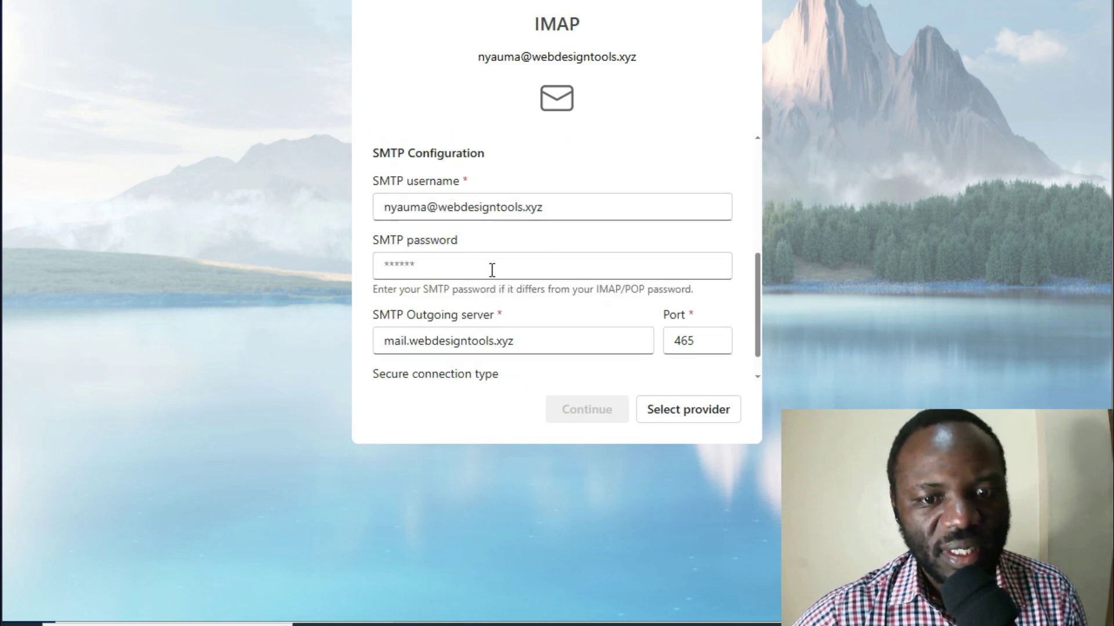
left_click(674, 413)
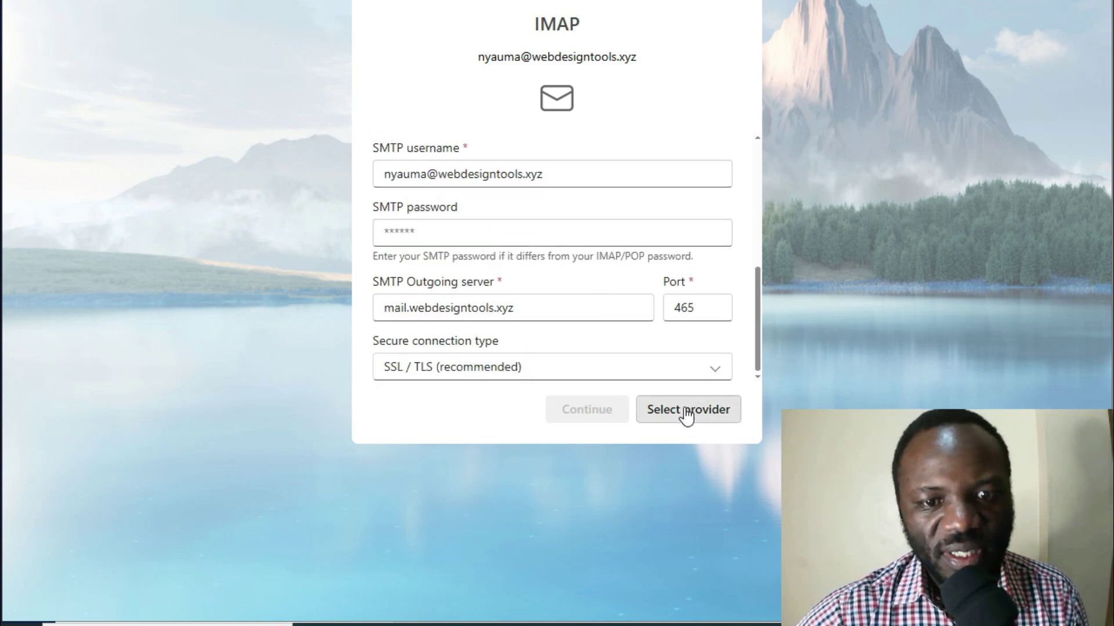
scroll(649, 253, "down", 2)
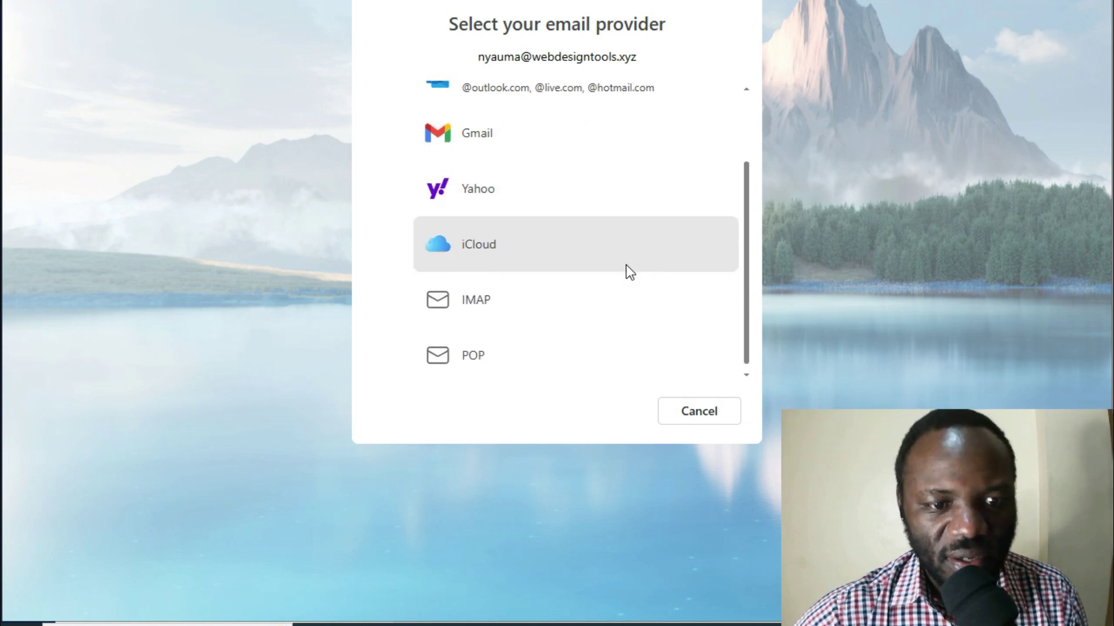
left_click(514, 353)
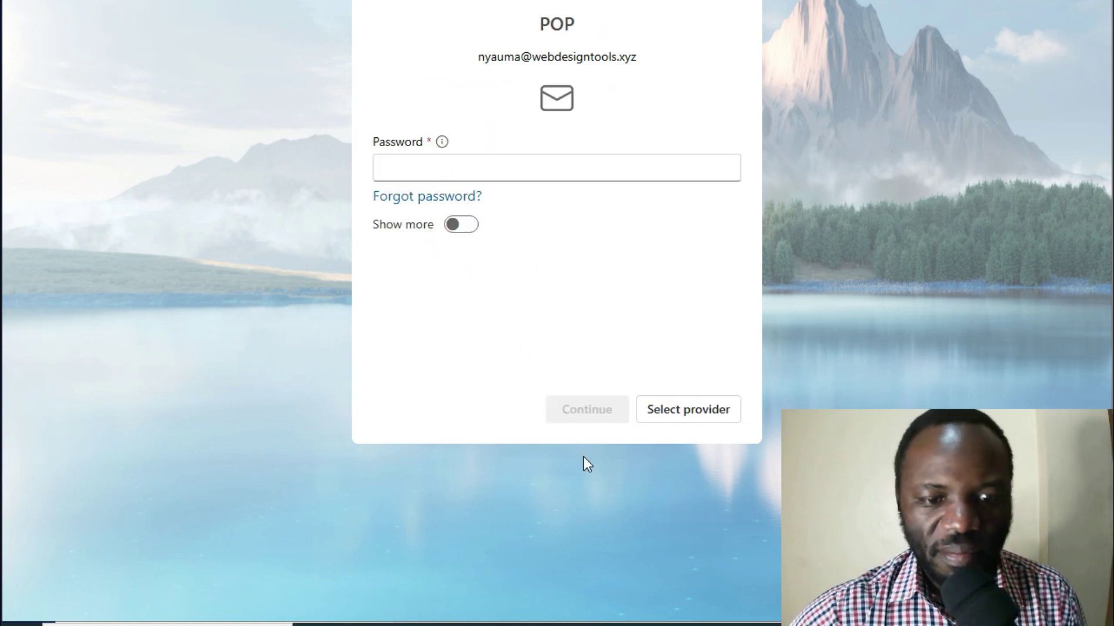
- Paste the mailbox password saved in Notepad into Password and show the POP server settings
left_click(492, 624)
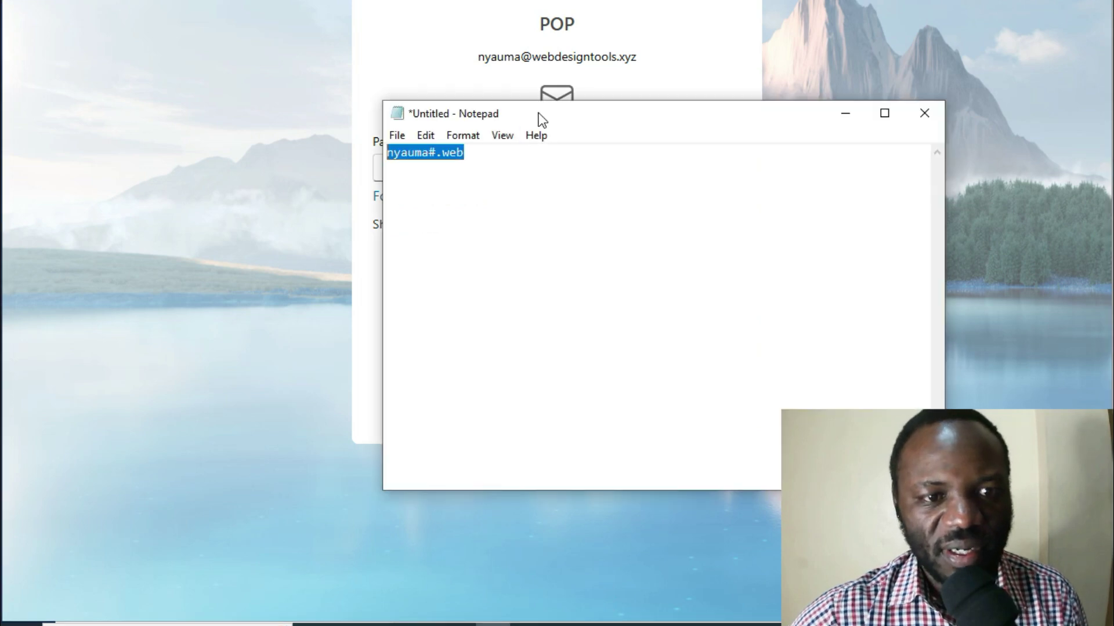
right_click(433, 156)
left_click(475, 210)
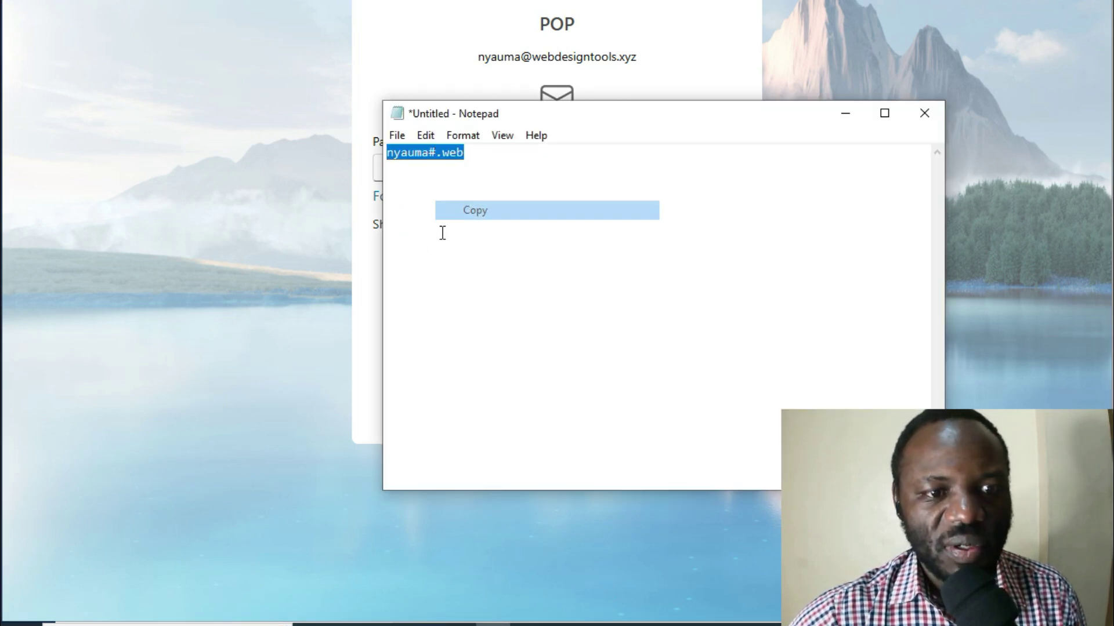
left_click(369, 278)
left_click(431, 168)
key("ctrl+v")
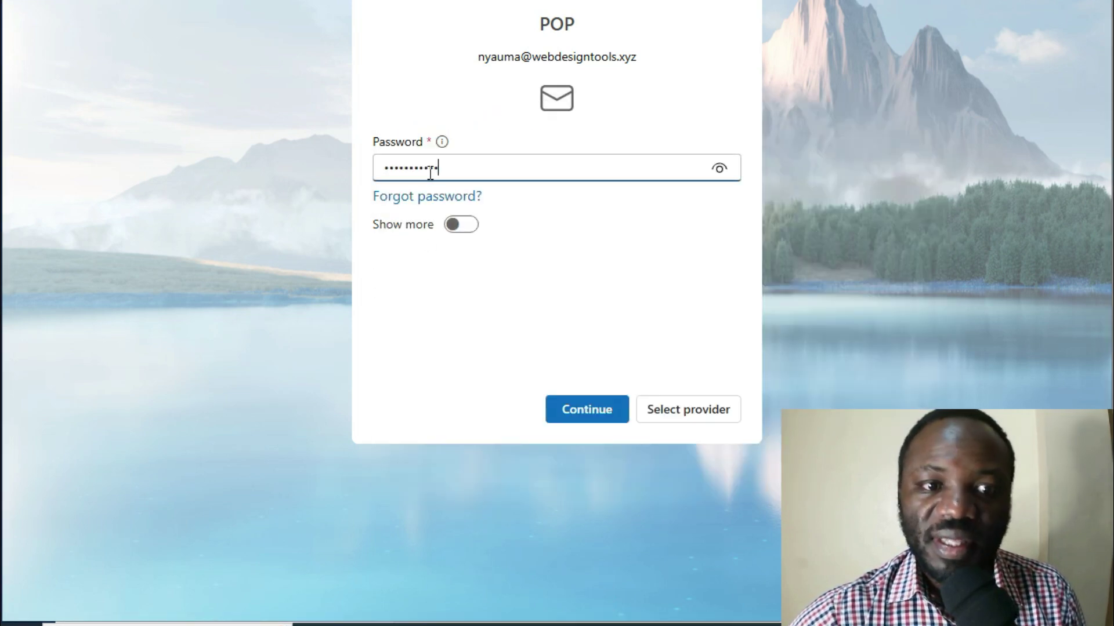
left_click(461, 224)
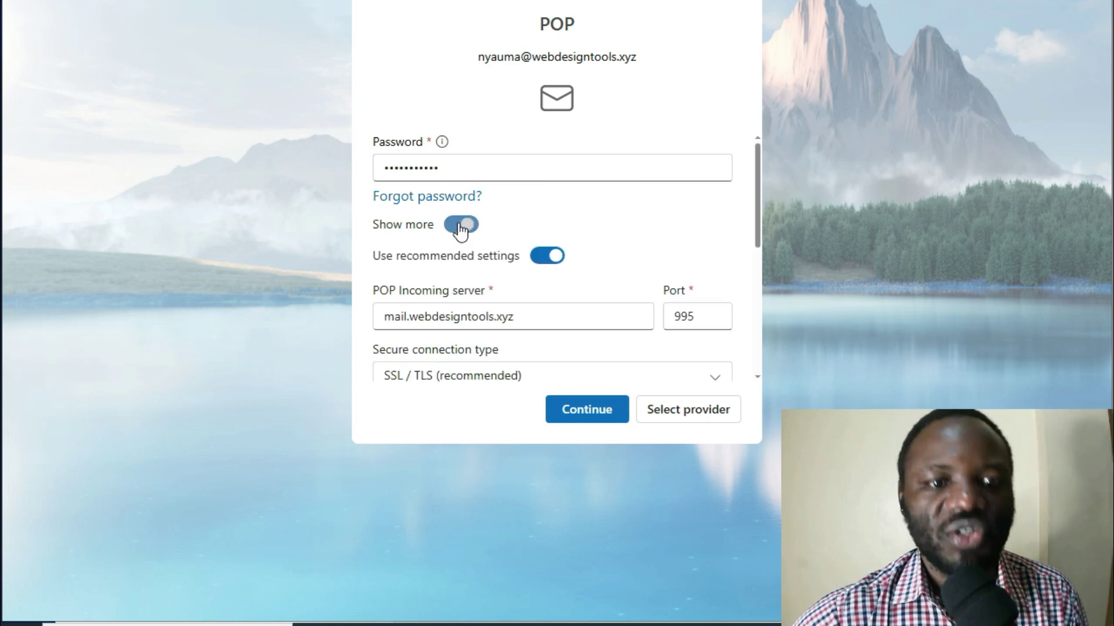
scroll(615, 239, "down", 3)
scroll(613, 246, "up", 3)
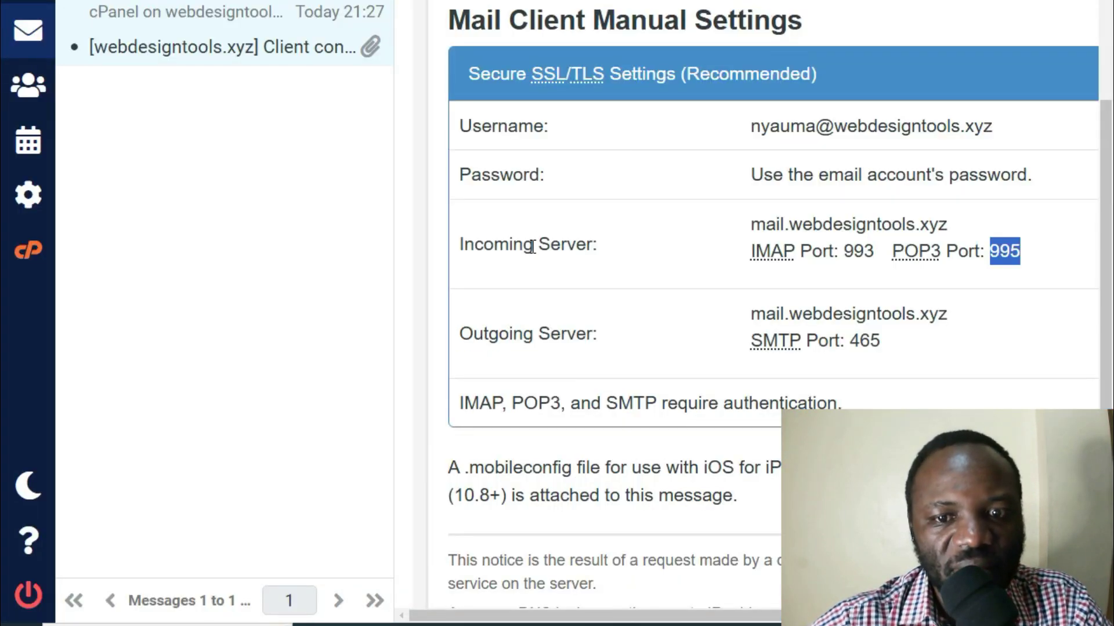
left_click_drag(748, 224, 949, 227)
right_click(919, 218)
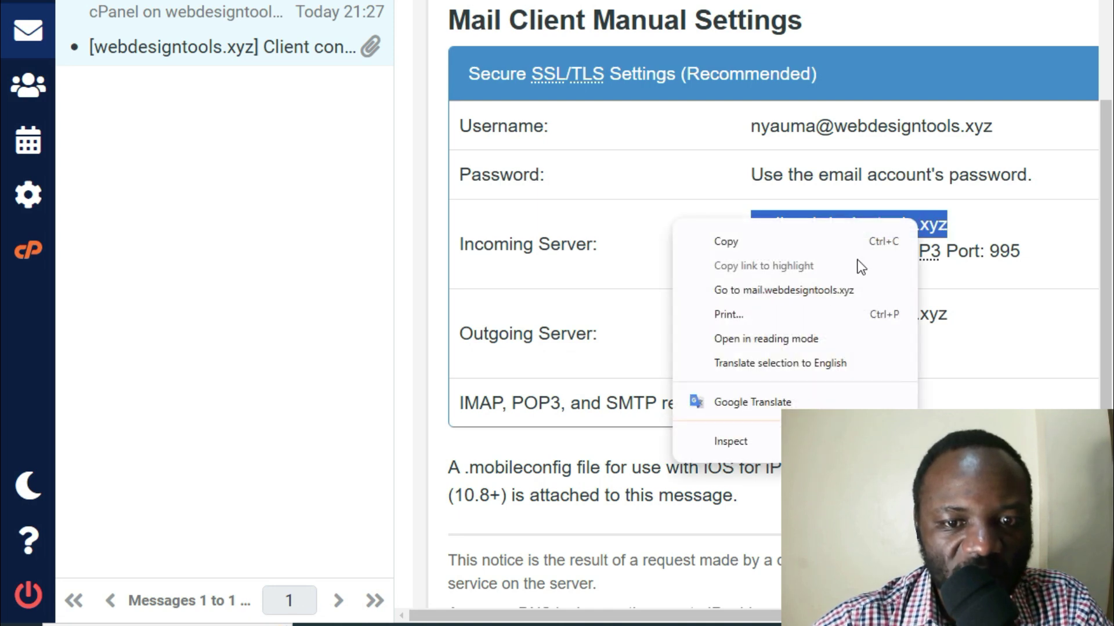
left_click(730, 244)
left_click_drag(995, 255, 1064, 257)
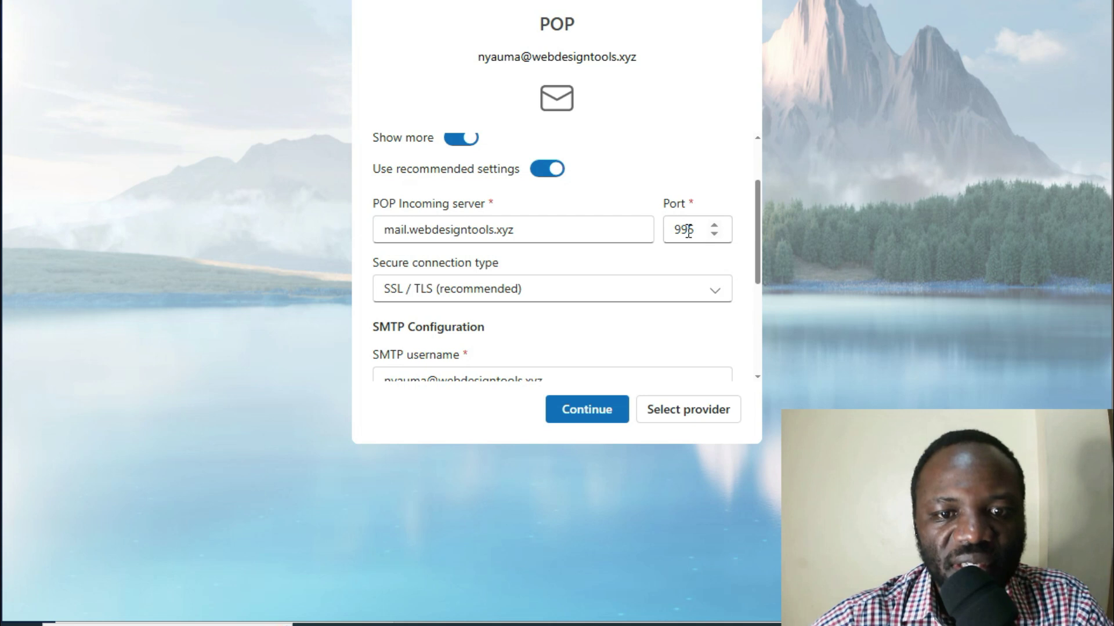
left_click(687, 230)
left_click(424, 224)
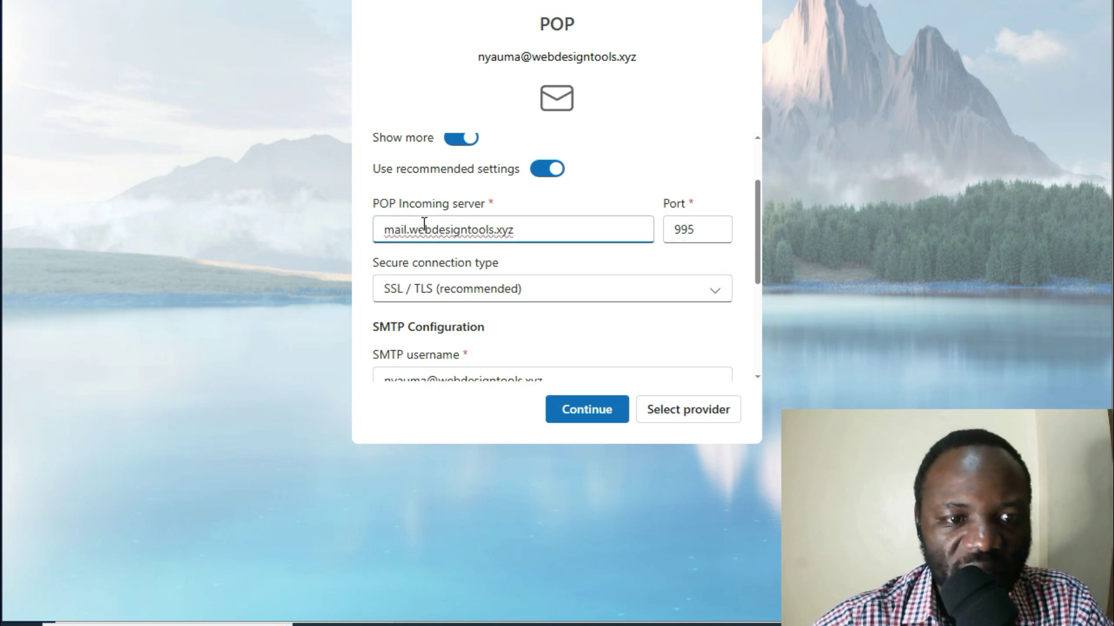
left_click_drag(518, 230, 479, 230)
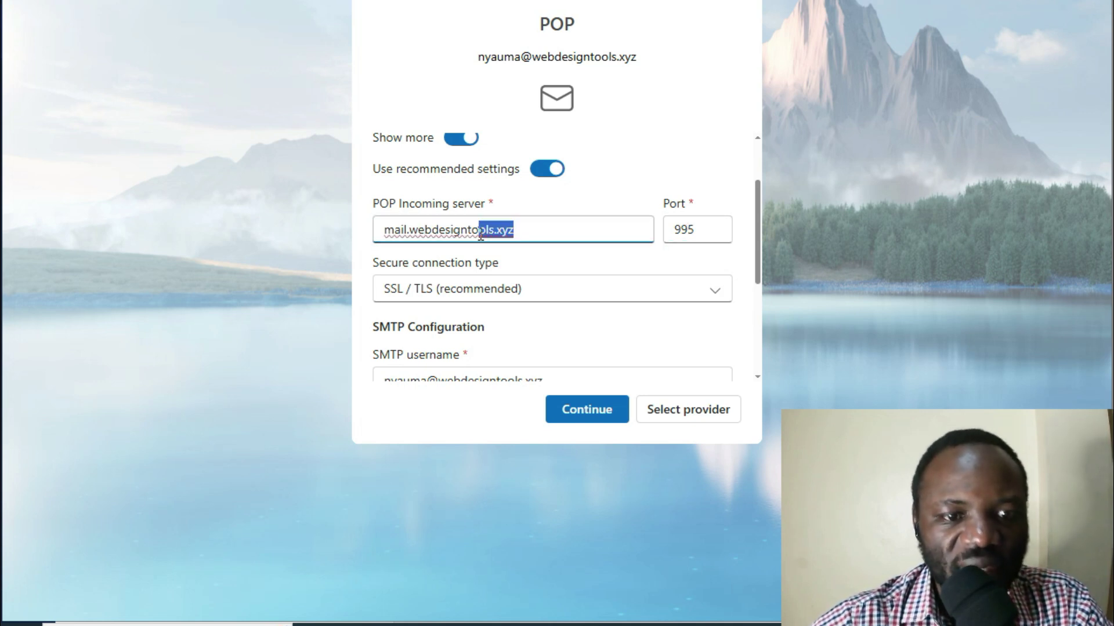
scroll(580, 293, "down", 2)
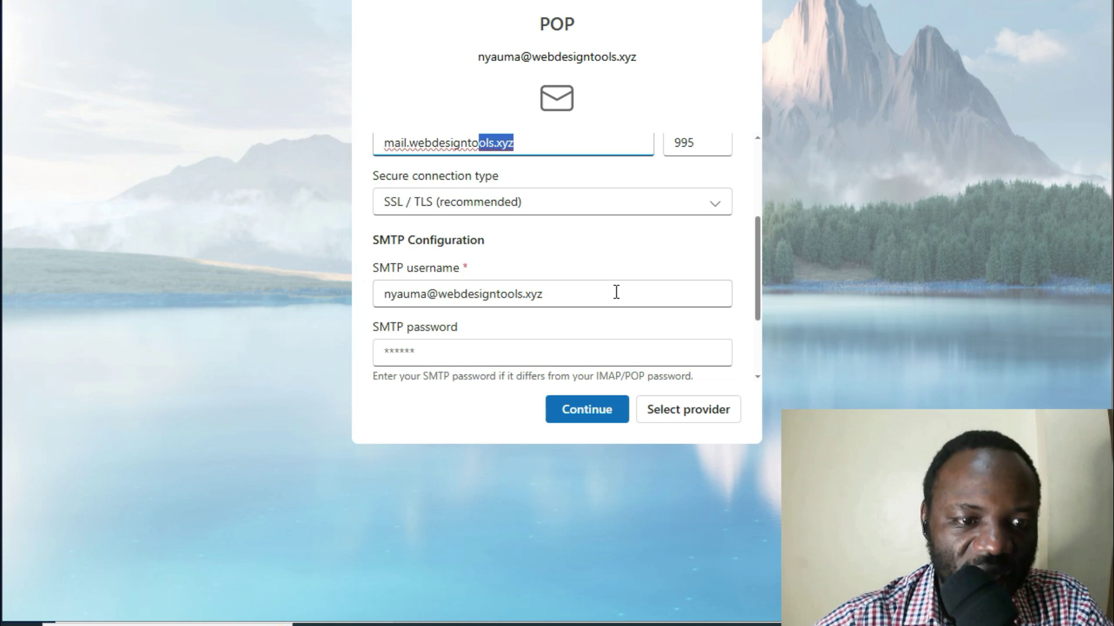
scroll(616, 292, "down", 2)
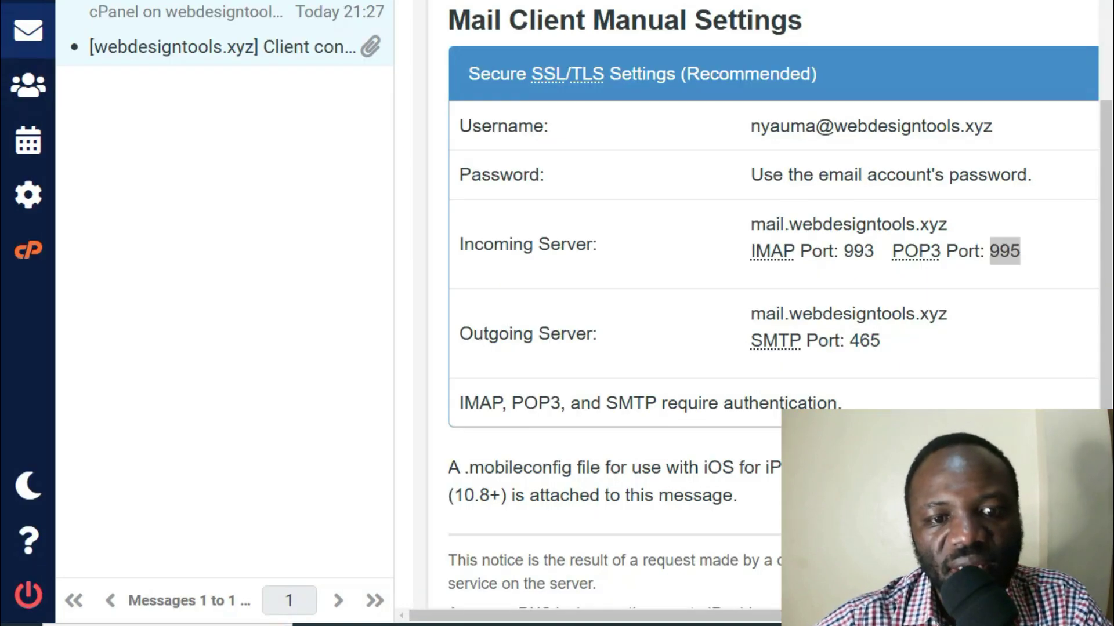
scroll(663, 355, "down", 2)
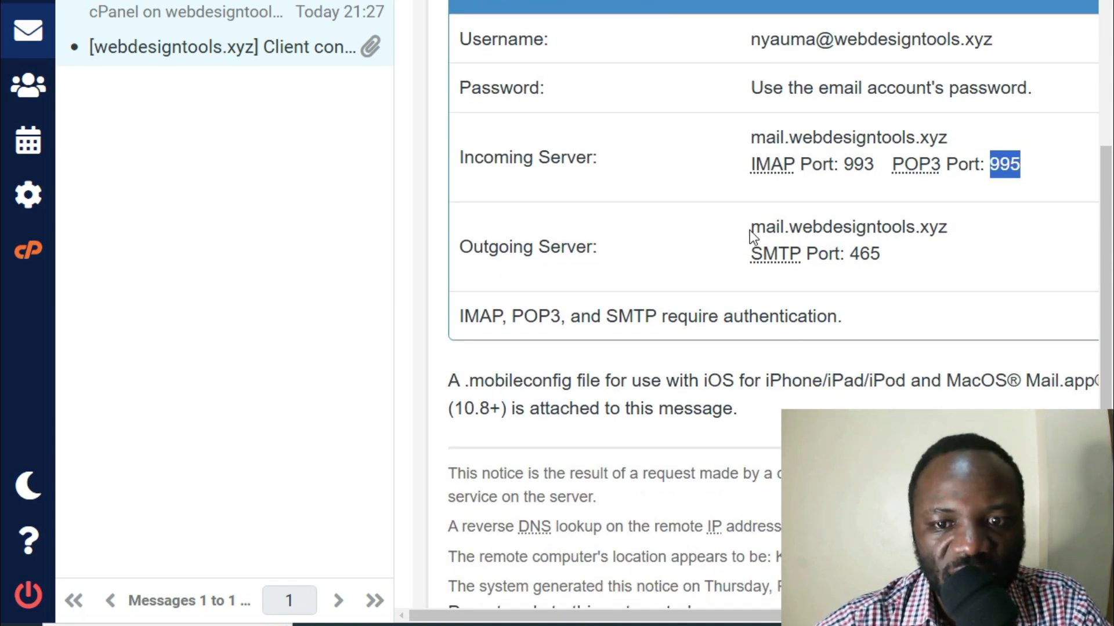
scroll(730, 242, "up", 4)
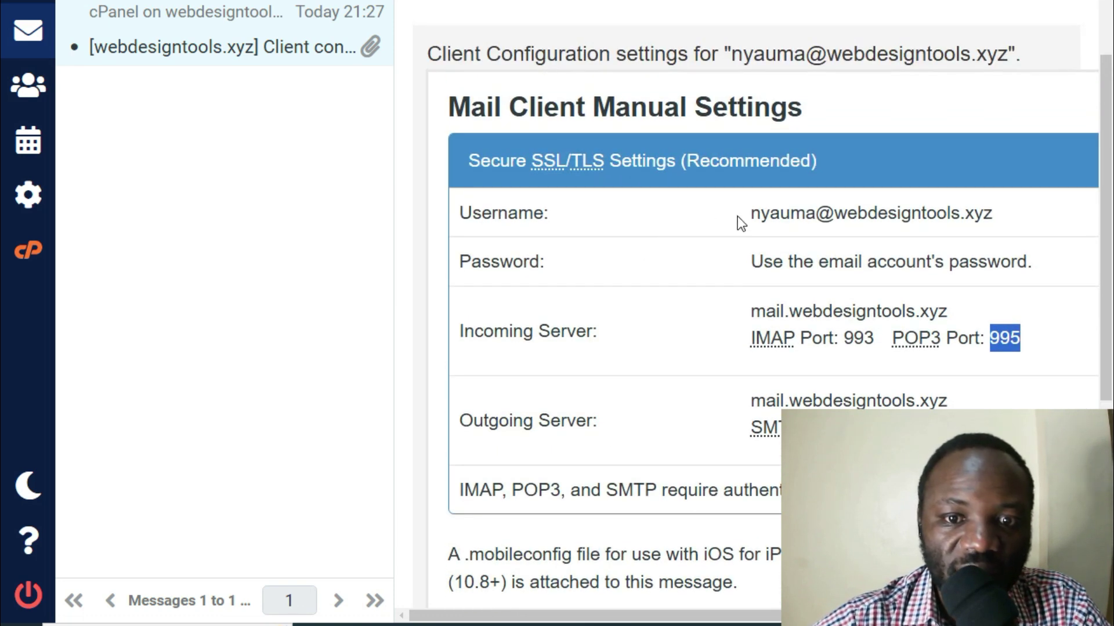
left_click_drag(738, 218, 1007, 222)
left_click(662, 223)
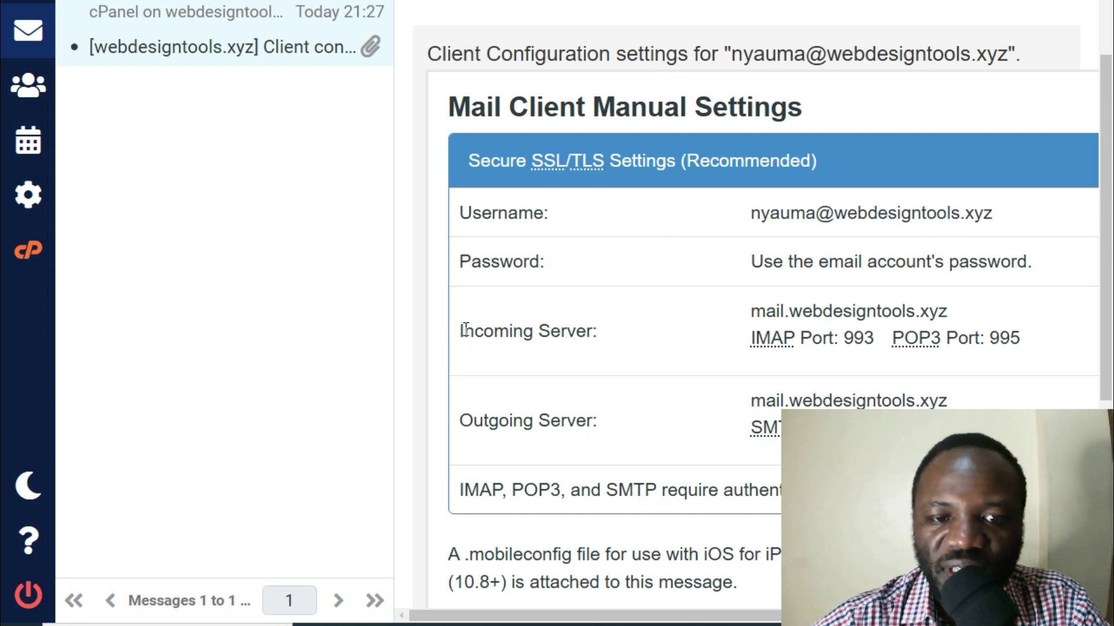
left_click_drag(463, 331, 587, 332)
left_click_drag(462, 422, 666, 432)
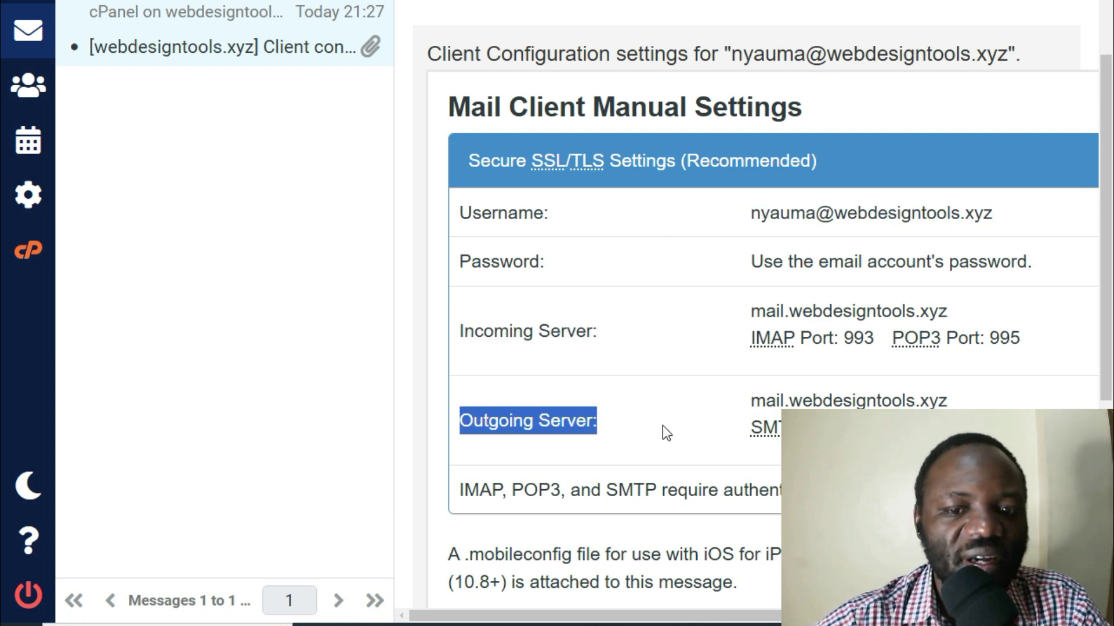
left_click(663, 427)
left_click_drag(472, 222, 732, 216)
left_click(779, 212)
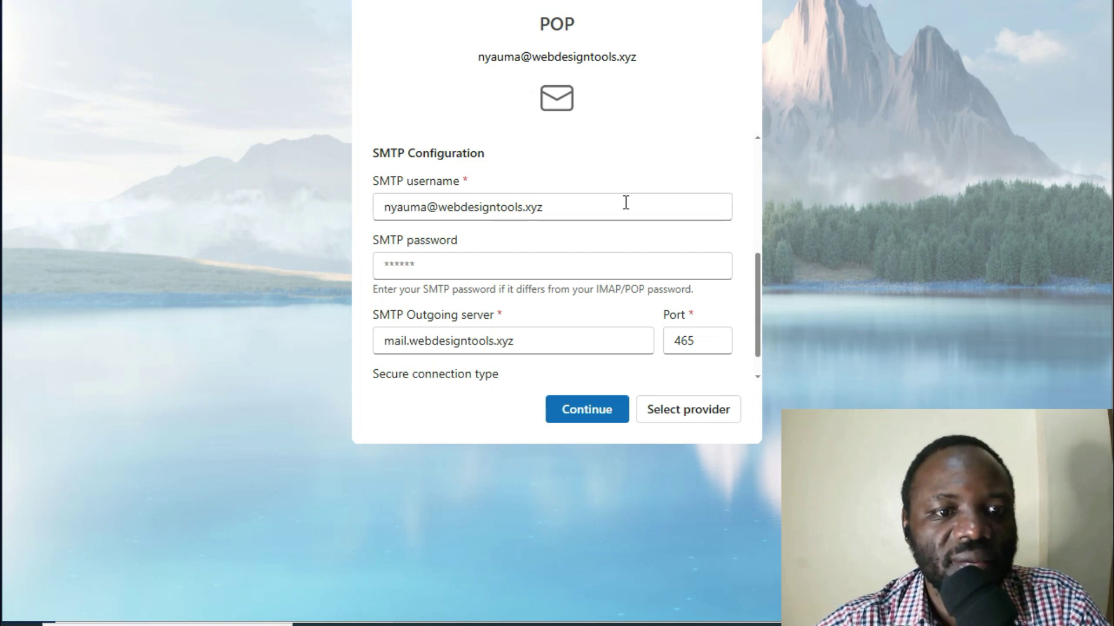
- Paste the mailbox password saved in Notepad as the SMTP password
scroll(625, 203, "up", 3)
scroll(626, 212, "up", 1)
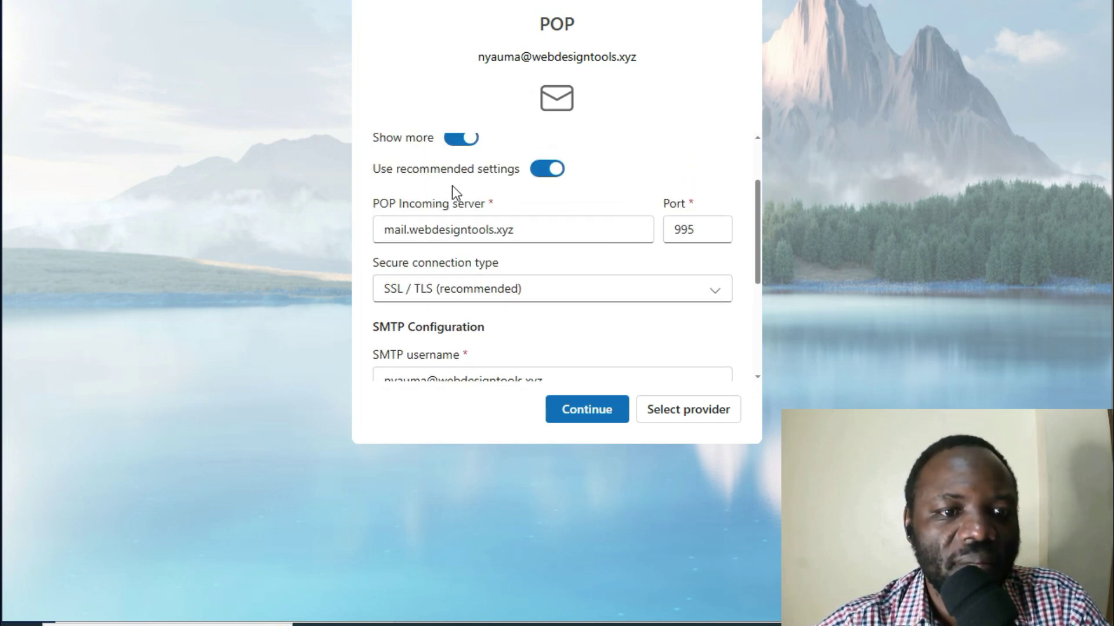
scroll(660, 279, "down", 1)
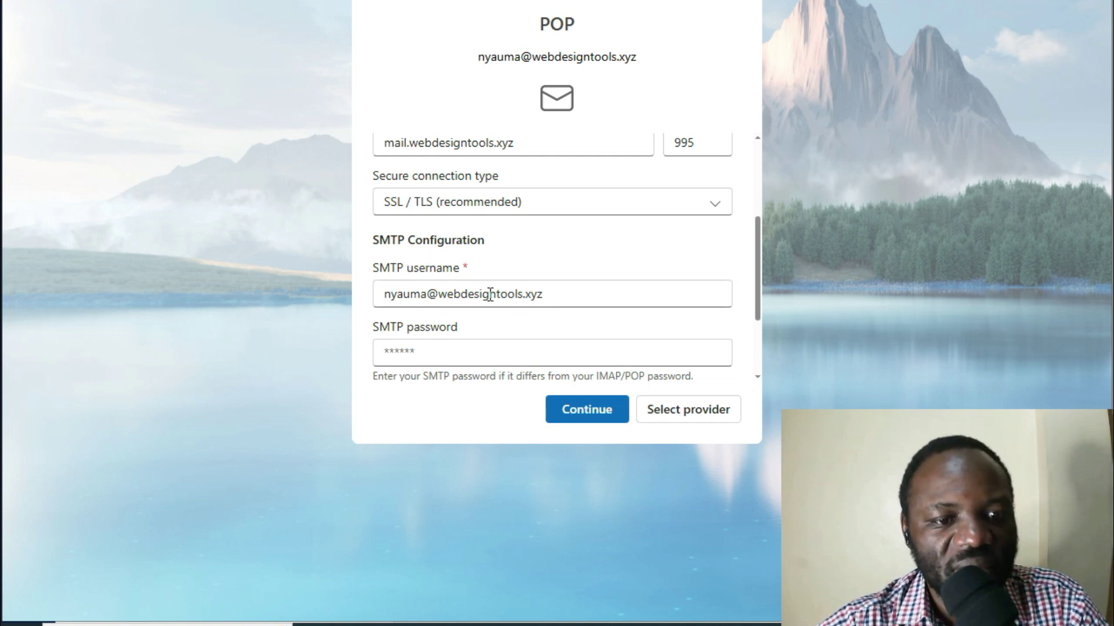
scroll(546, 294, "down", 2)
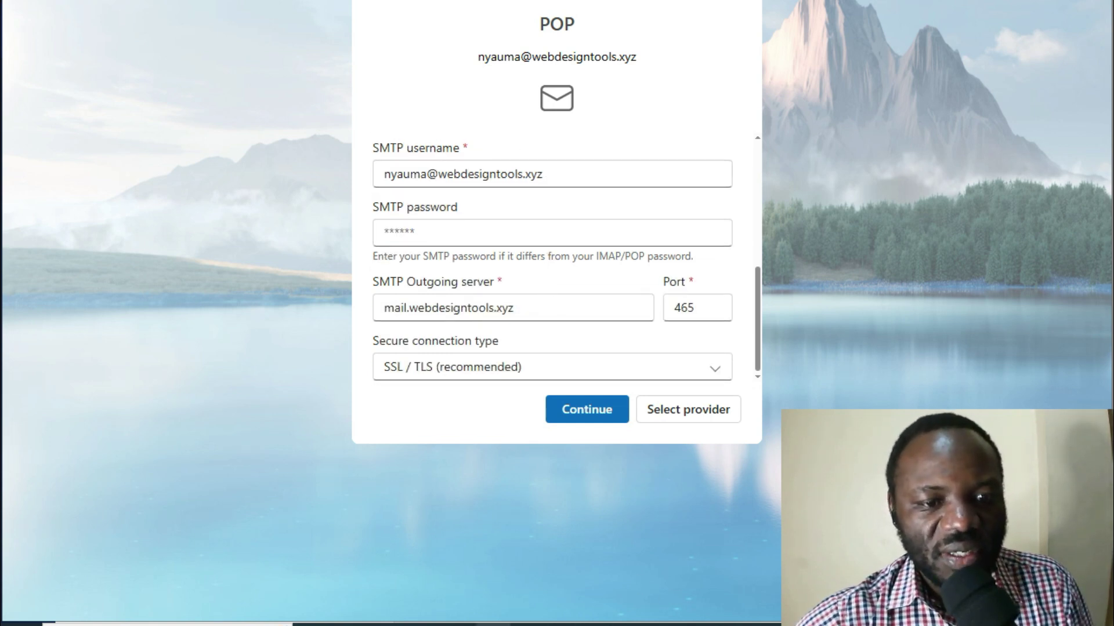
key("alt+Tab")
right_click(439, 154)
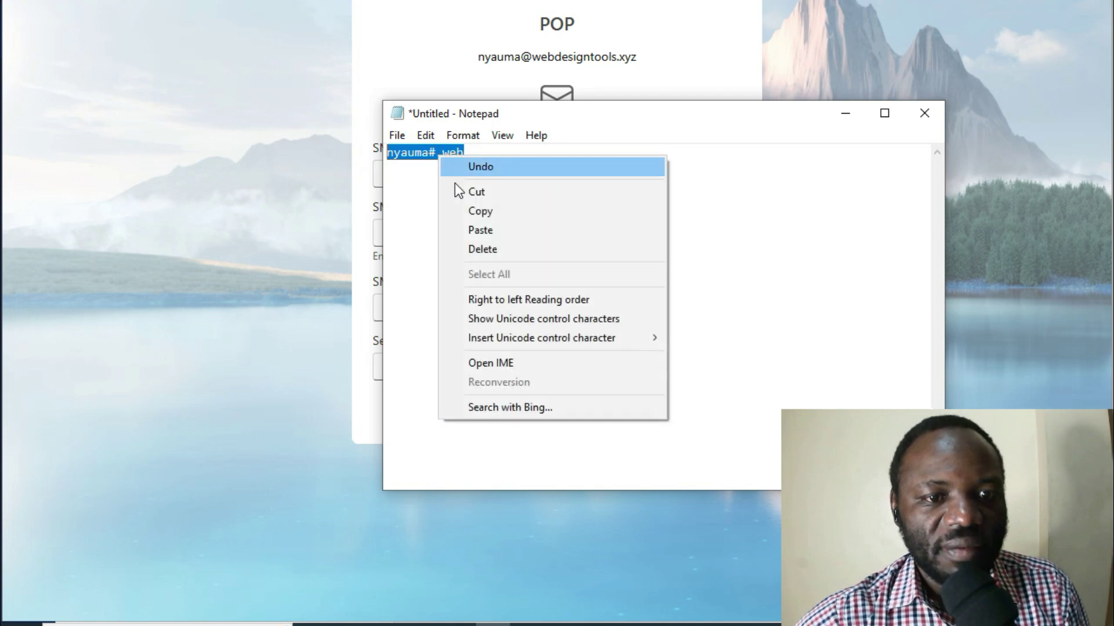
left_click(485, 213)
left_click(432, 61)
left_click(420, 226)
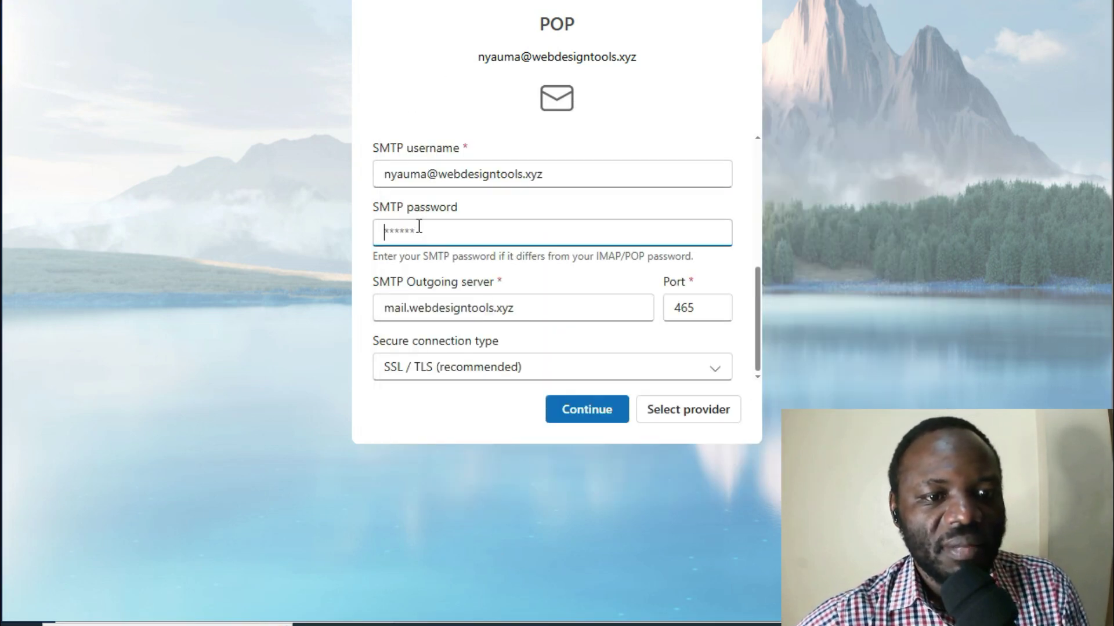
key("ctrl+v")
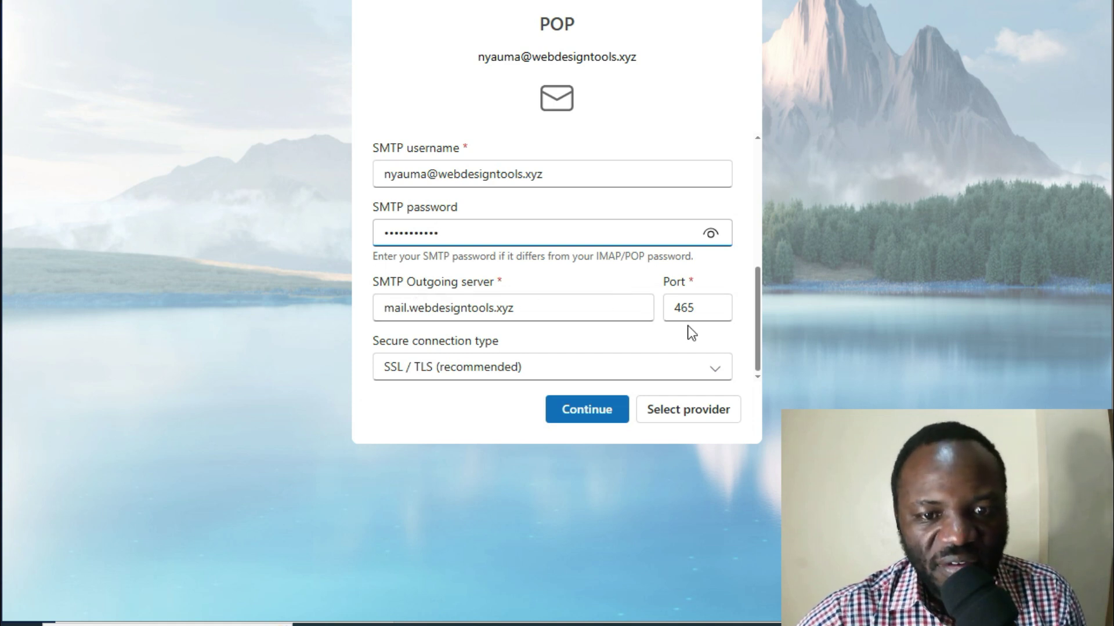
- Set the outgoing server to mail.webdesigntools.xyz on port 465 with SSL / TLS
left_click_drag(695, 311, 663, 316)
left_click(632, 313)
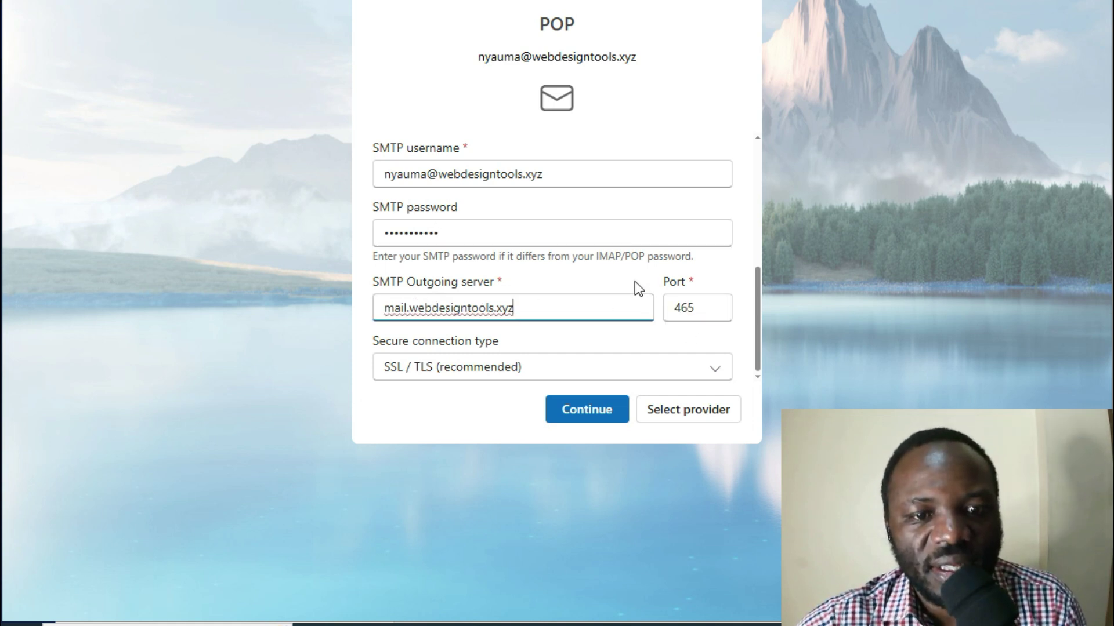
scroll(635, 280, "up", 5)
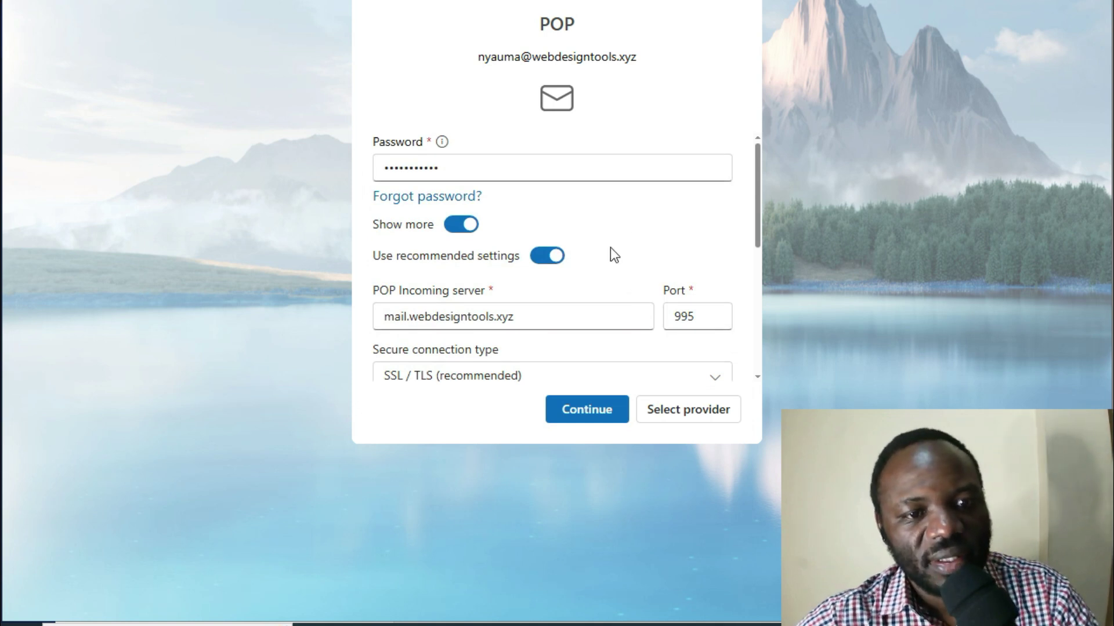
scroll(571, 287, "down", 3)
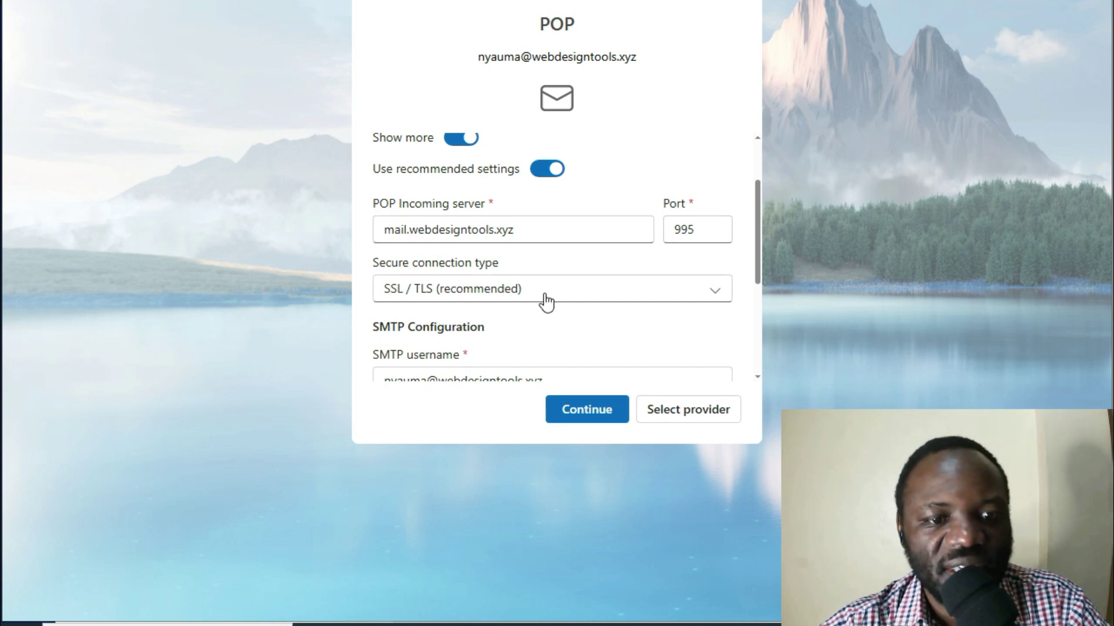
scroll(544, 305, "down", 6)
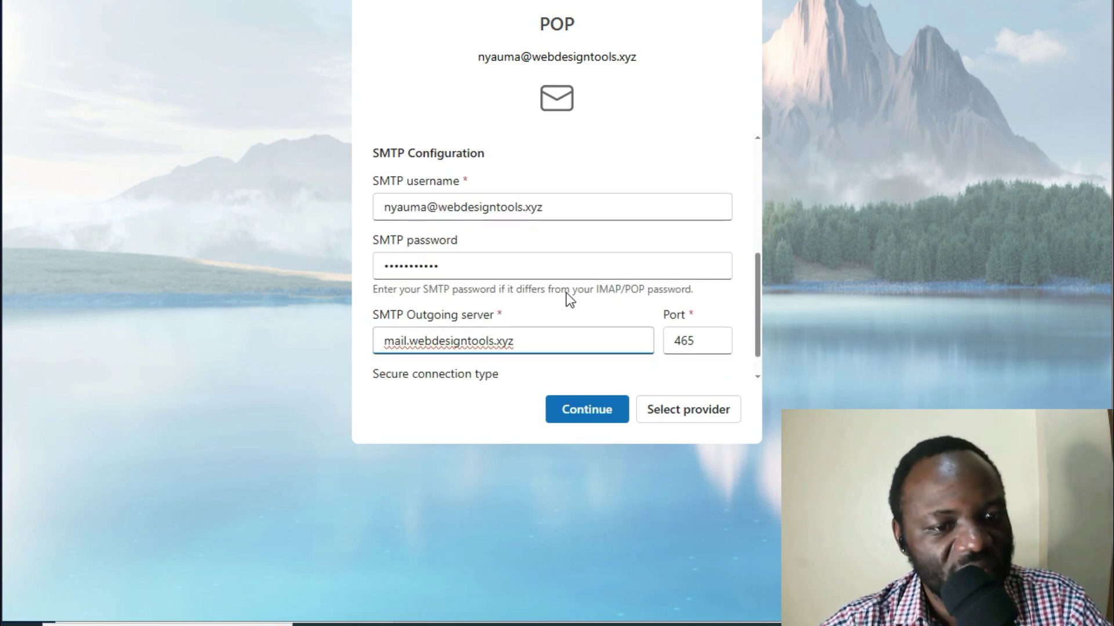
scroll(565, 300, "down", 1)
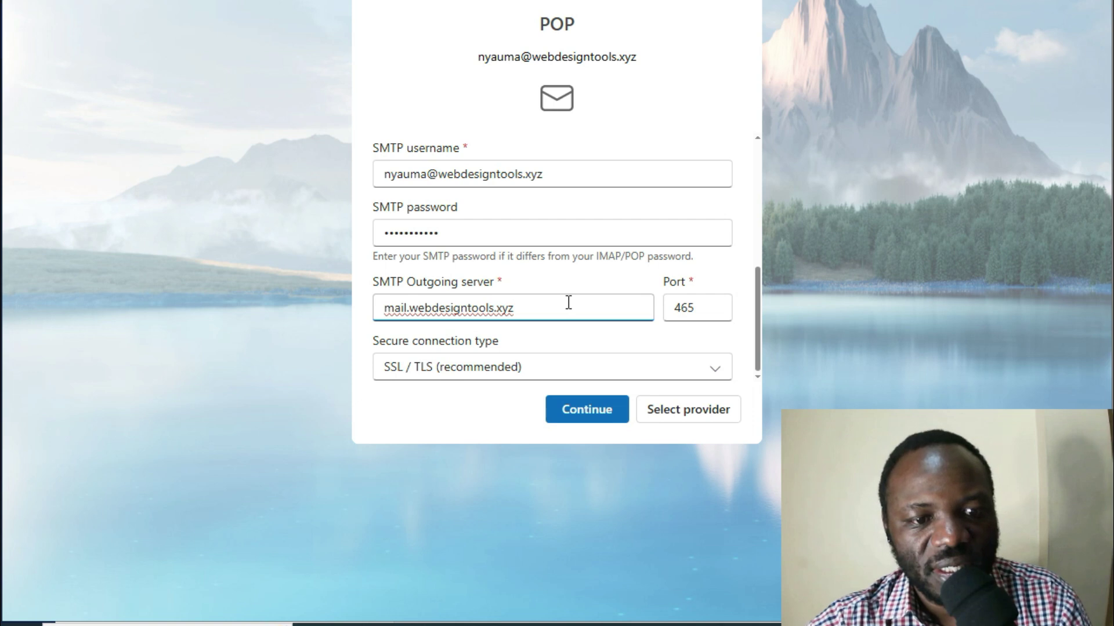
- Submit the POP settings, allow Microsoft Cloud sync, choose 'No, don't send optional data', and accept
left_click(577, 412)
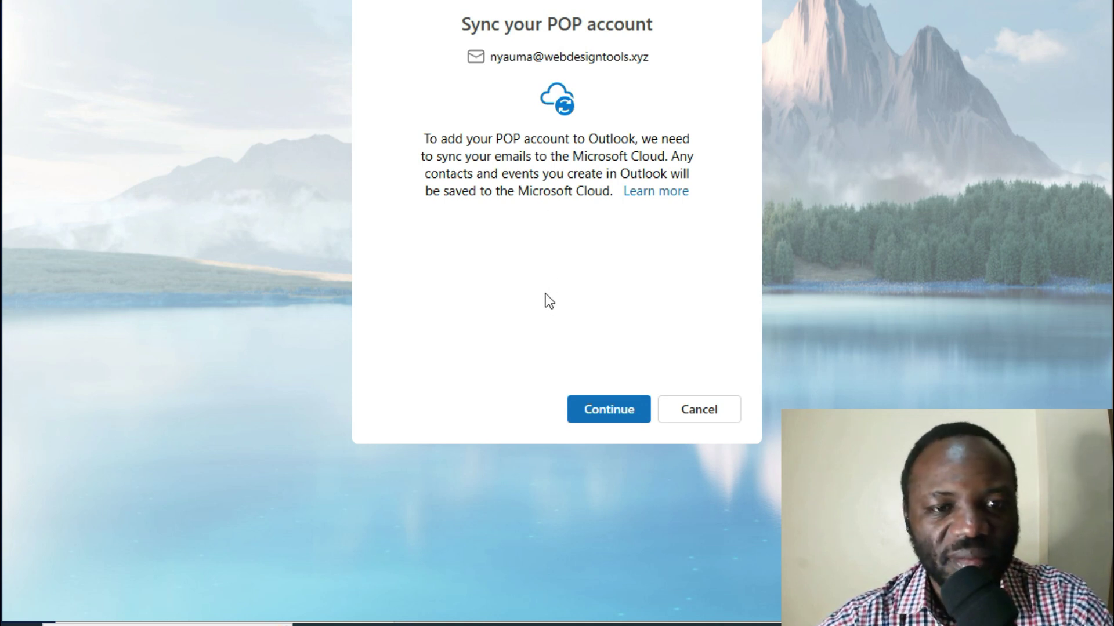
left_click(610, 416)
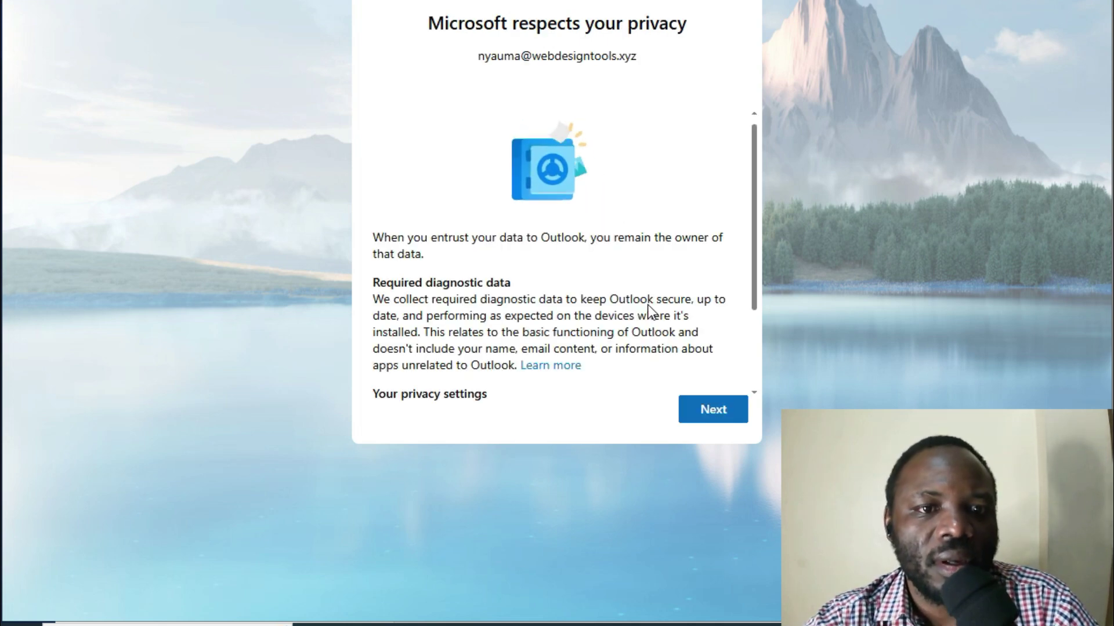
left_click(708, 406)
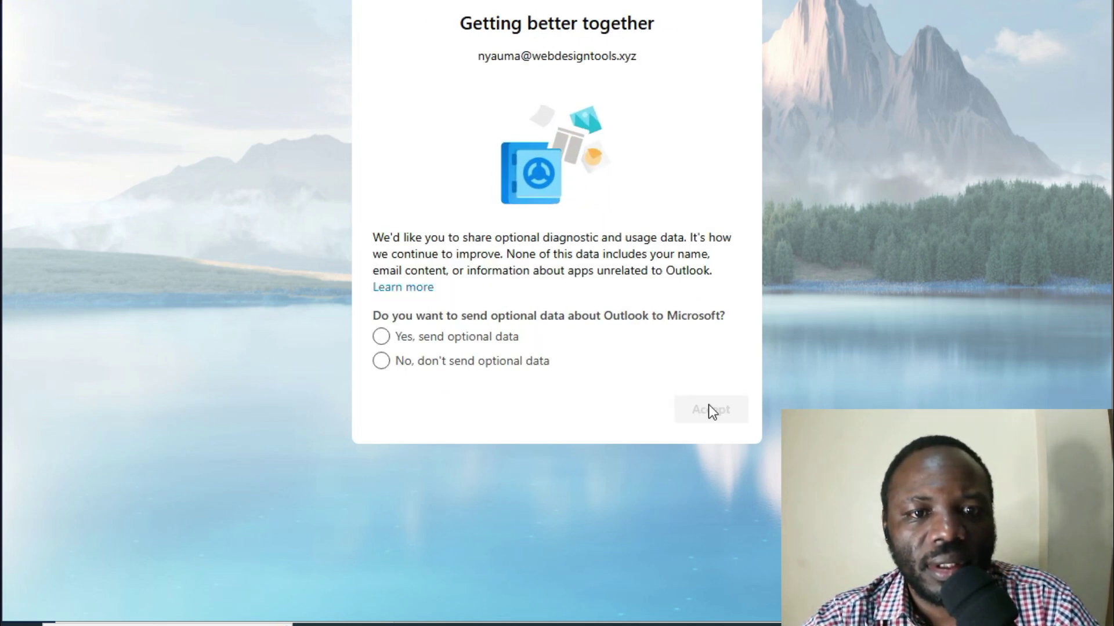
left_click(381, 362)
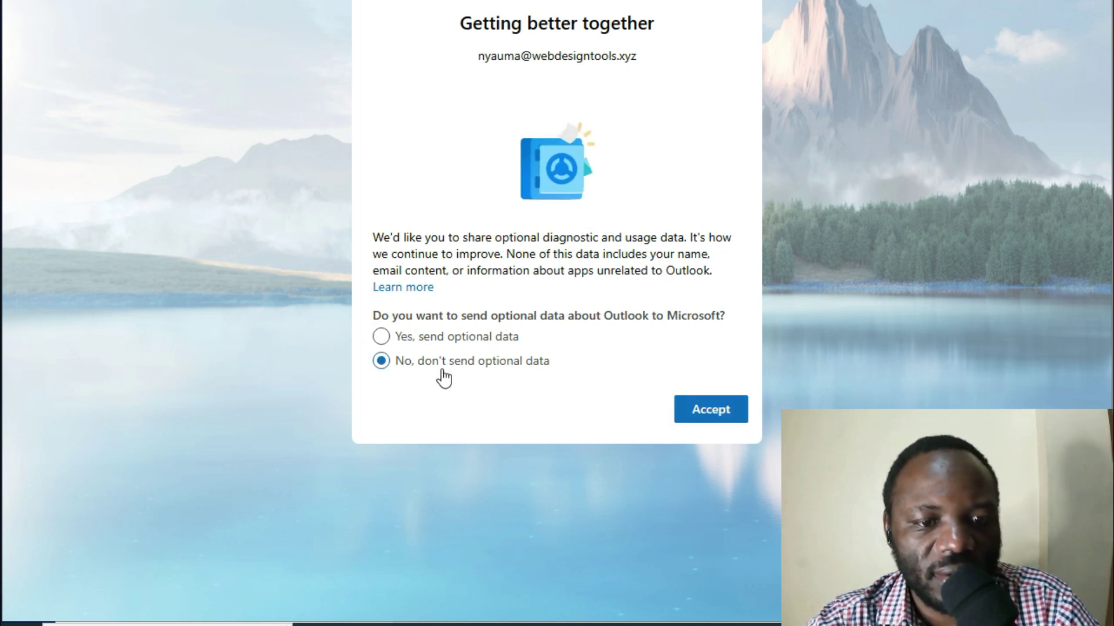
left_click(708, 415)
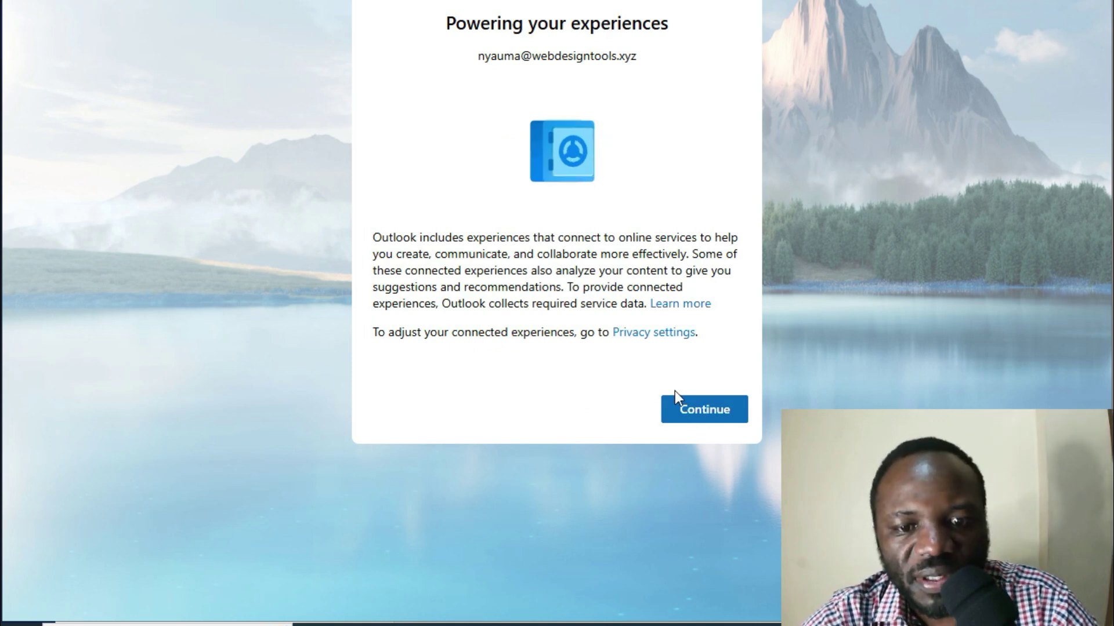
left_click(695, 406)
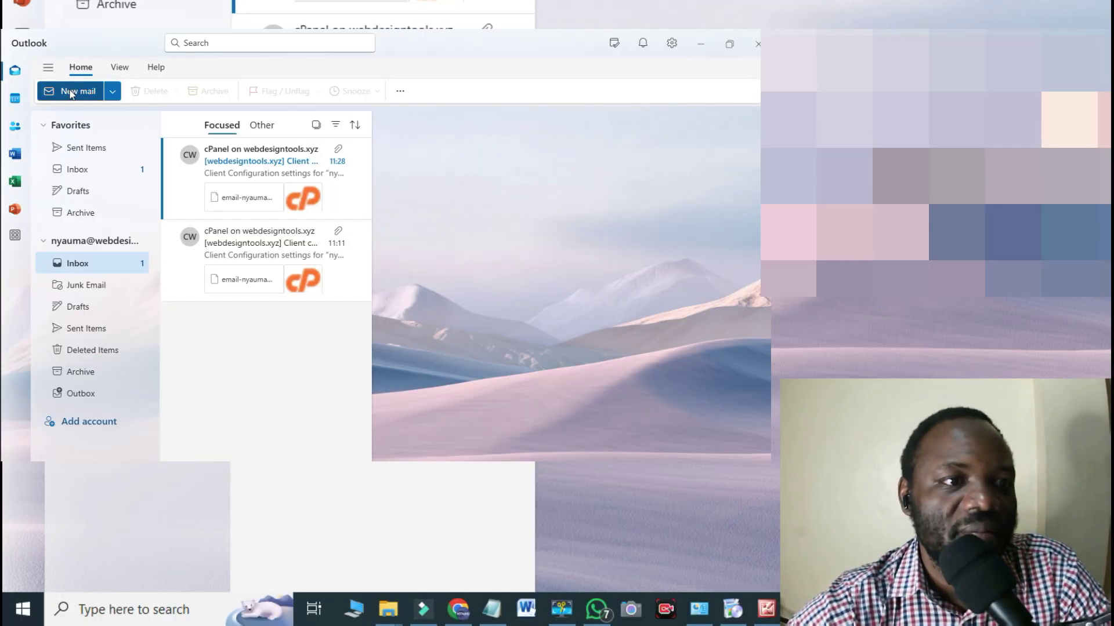
- Start a new blank email from the new mailbox's inbox
left_click(70, 93)
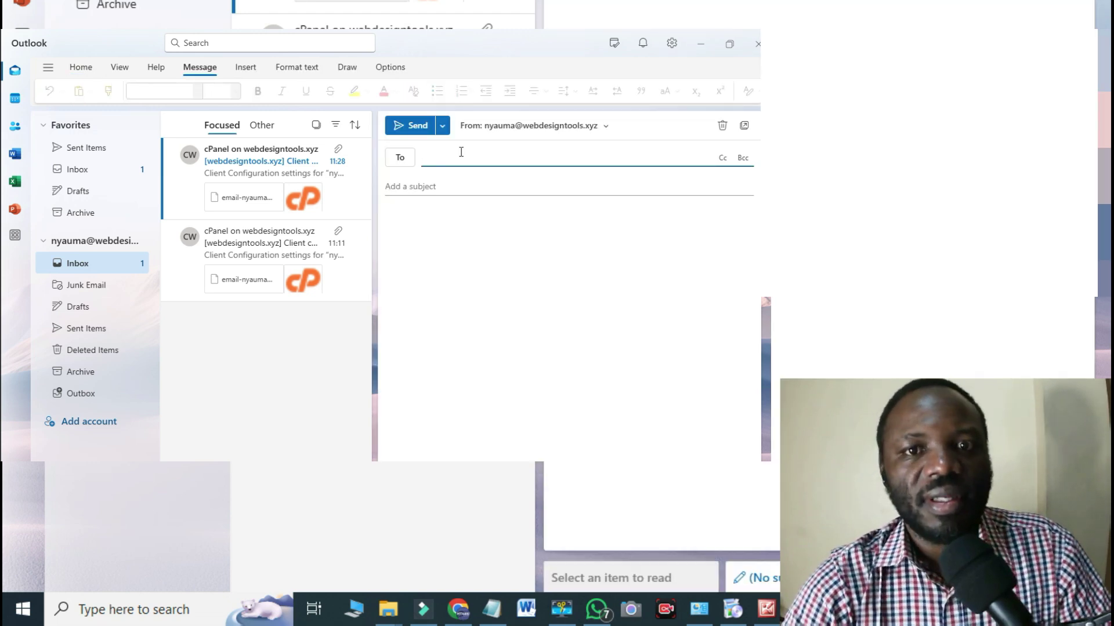
- Send the Gmail address an email titled 'Testing the email' with a greeting and test-check body
left_click(460, 151)
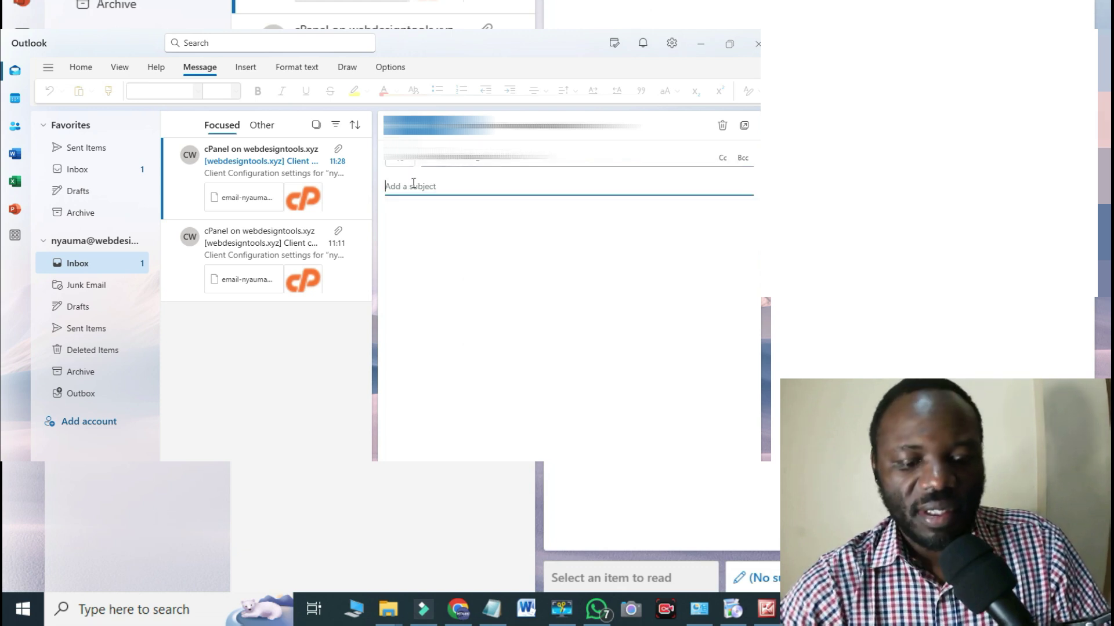
type("Testi")
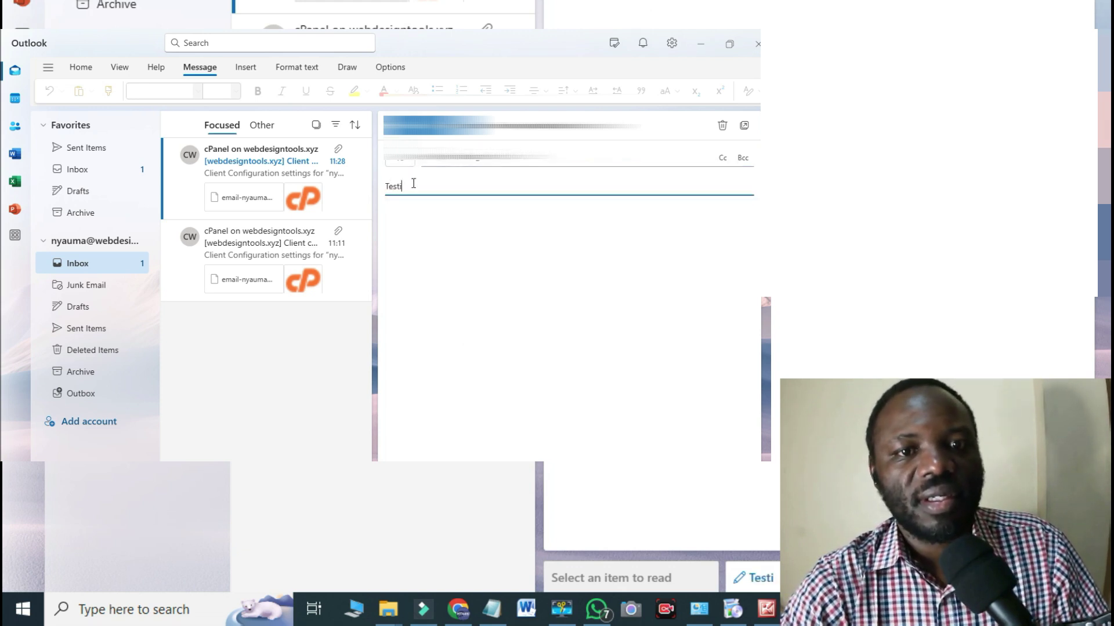
type("ng the email")
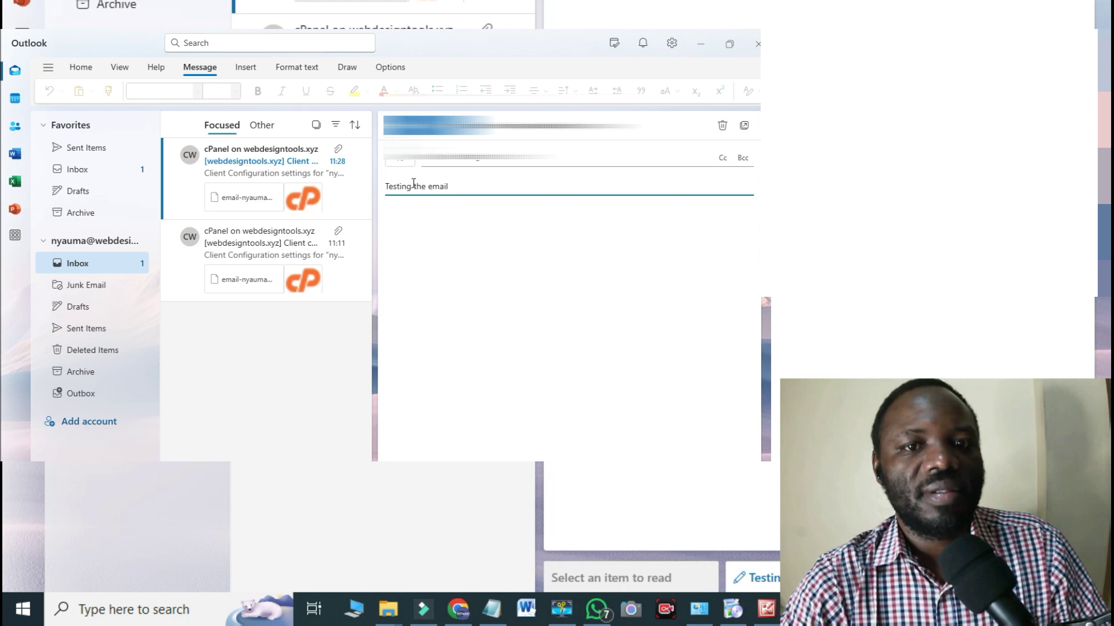
left_click(439, 212)
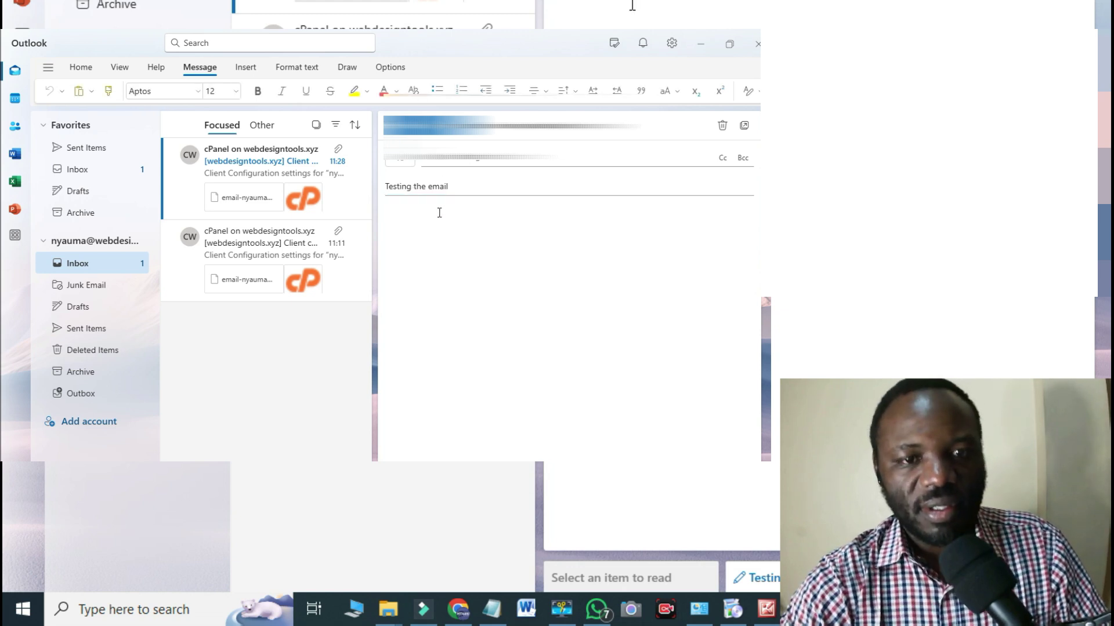
type("Hello Nyau")
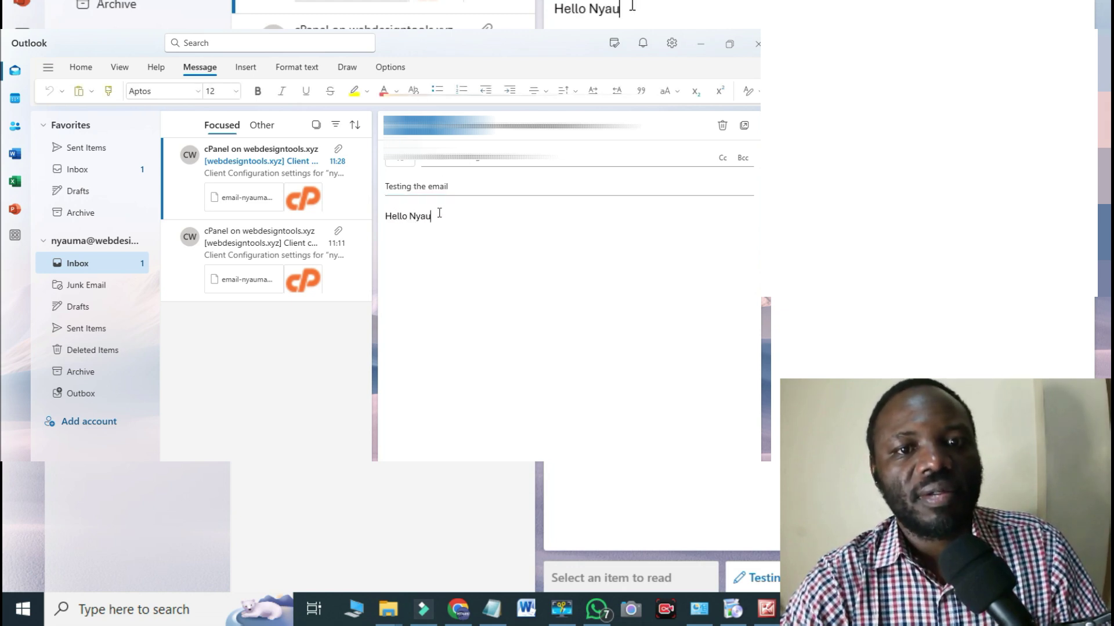
type("ma, ")
type("Ho")
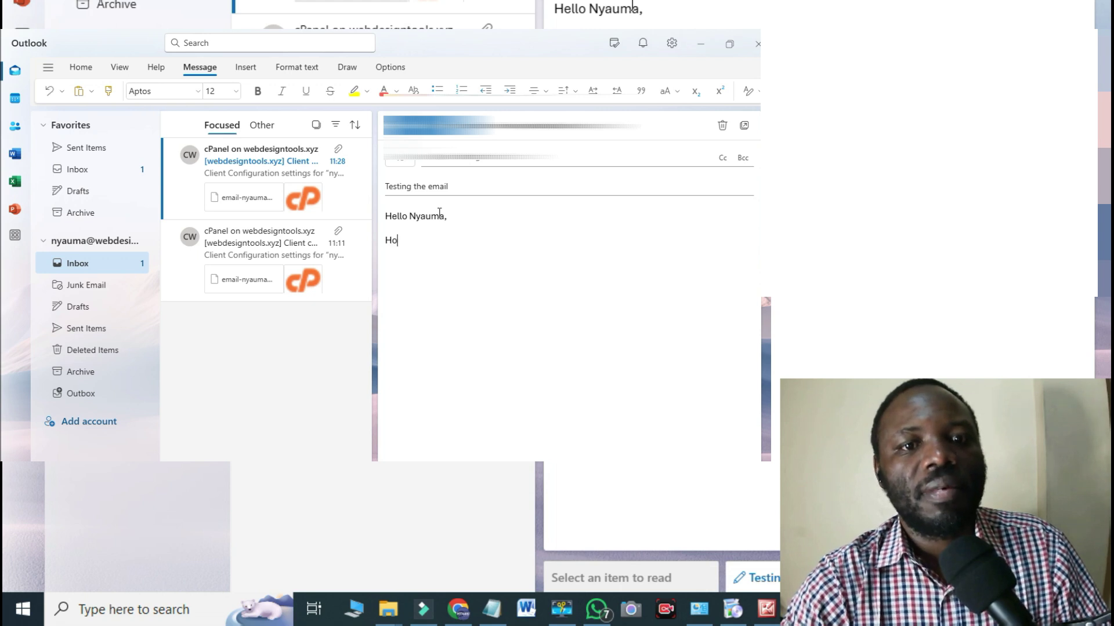
type("pe you are ")
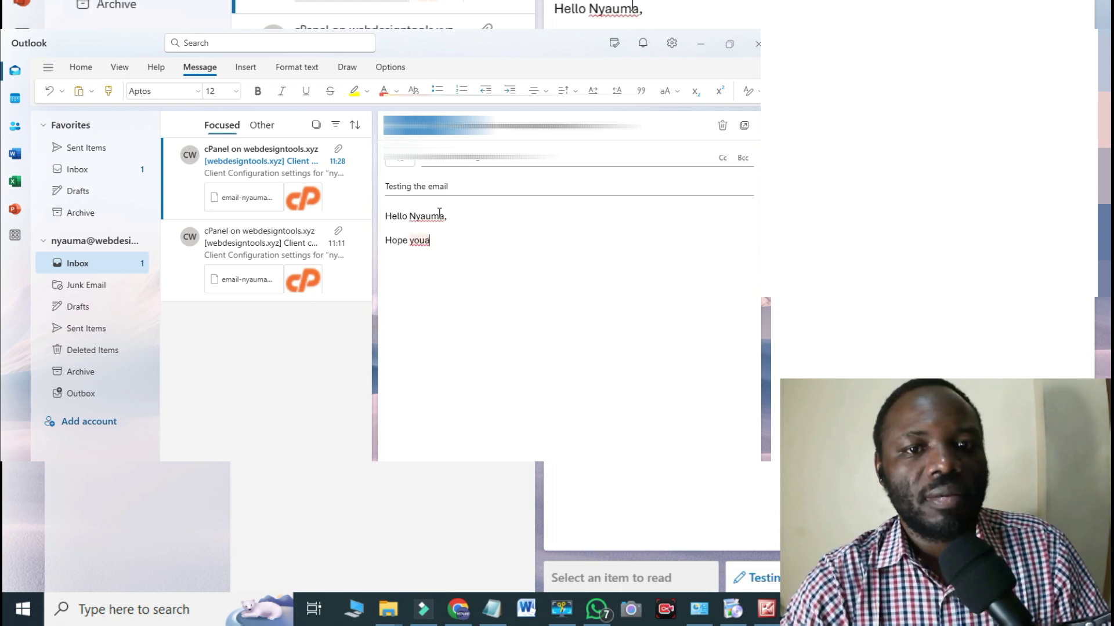
type("doing well. Just testing e")
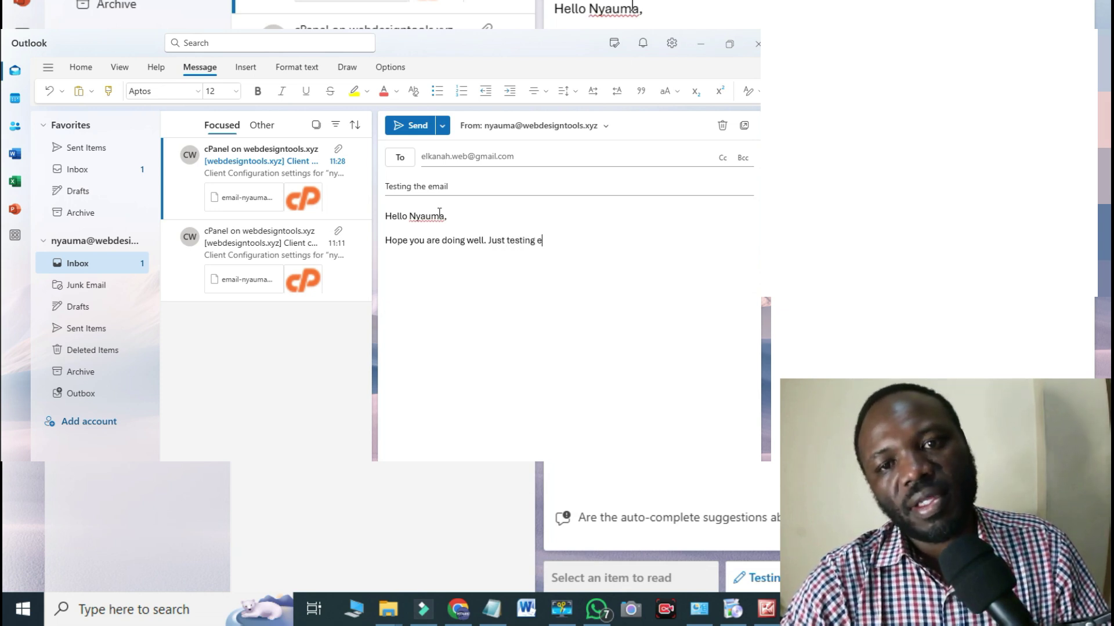
key("BackSpace")
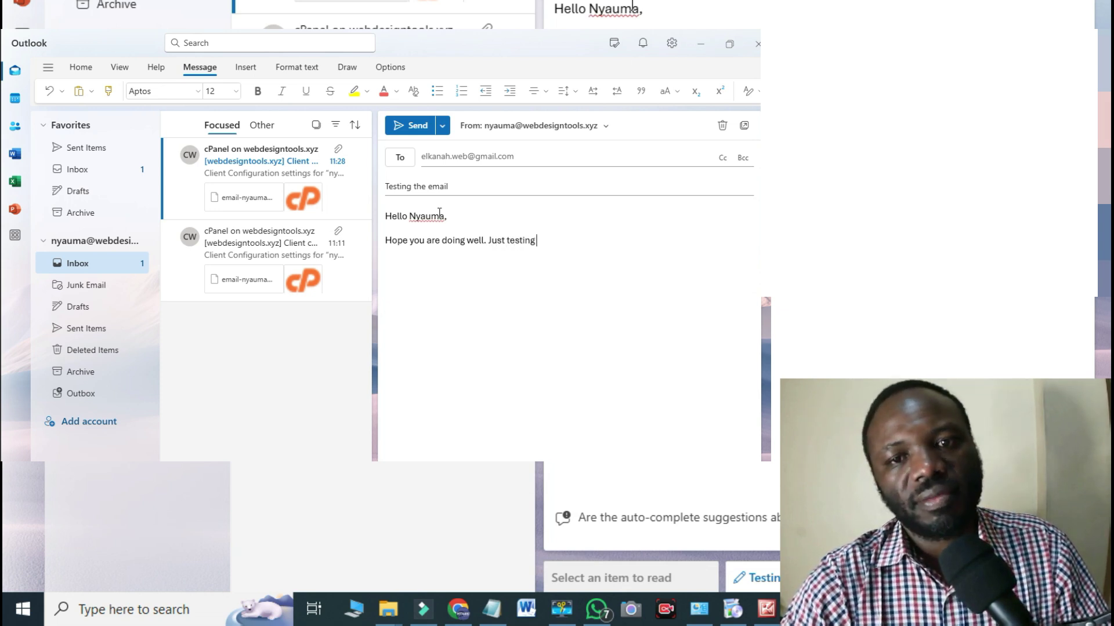
type("whether the ")
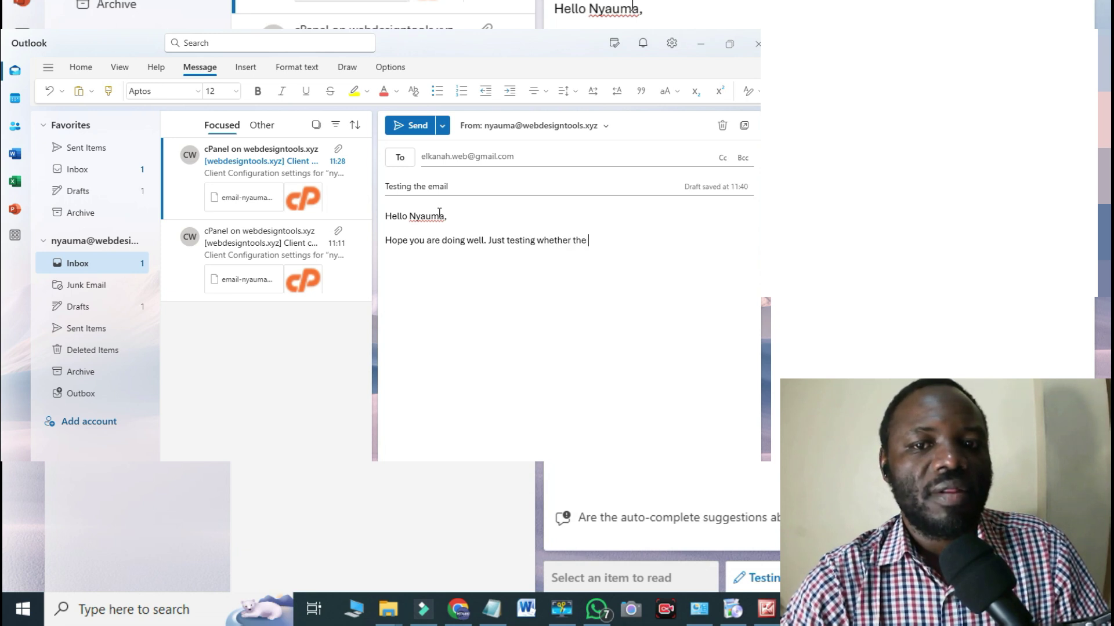
type("email is ")
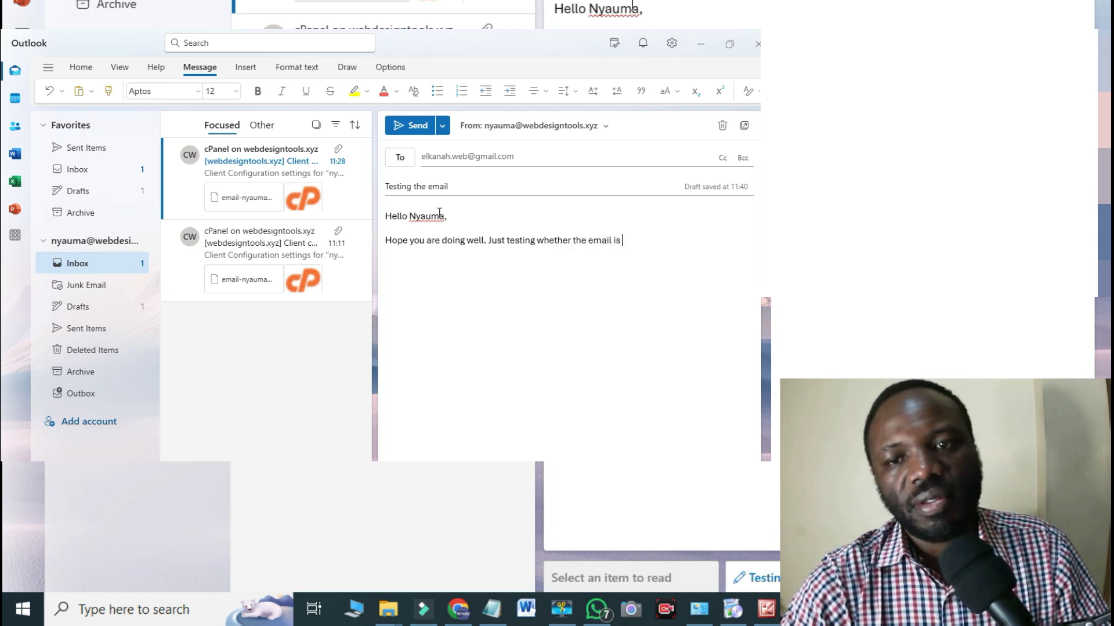
type("working pro")
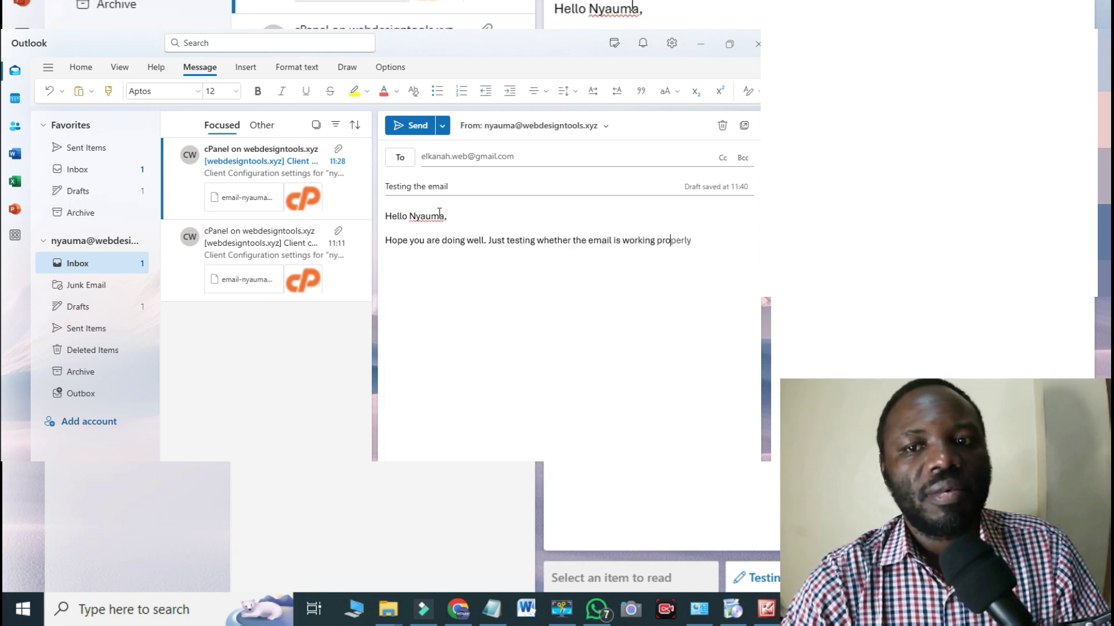
type("perly.")
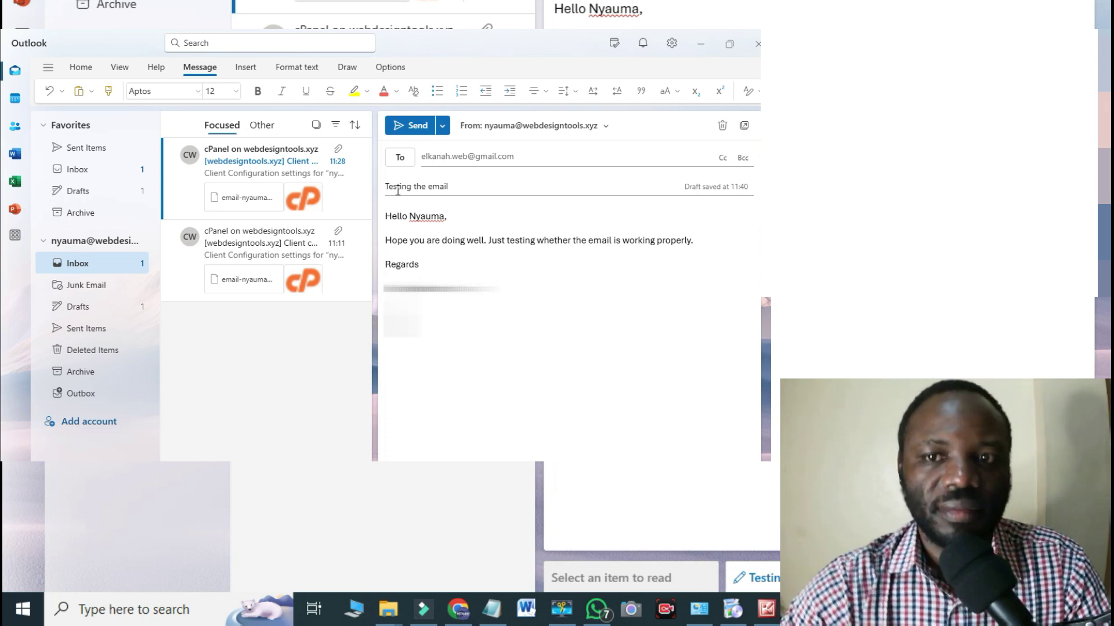
left_click(412, 127)
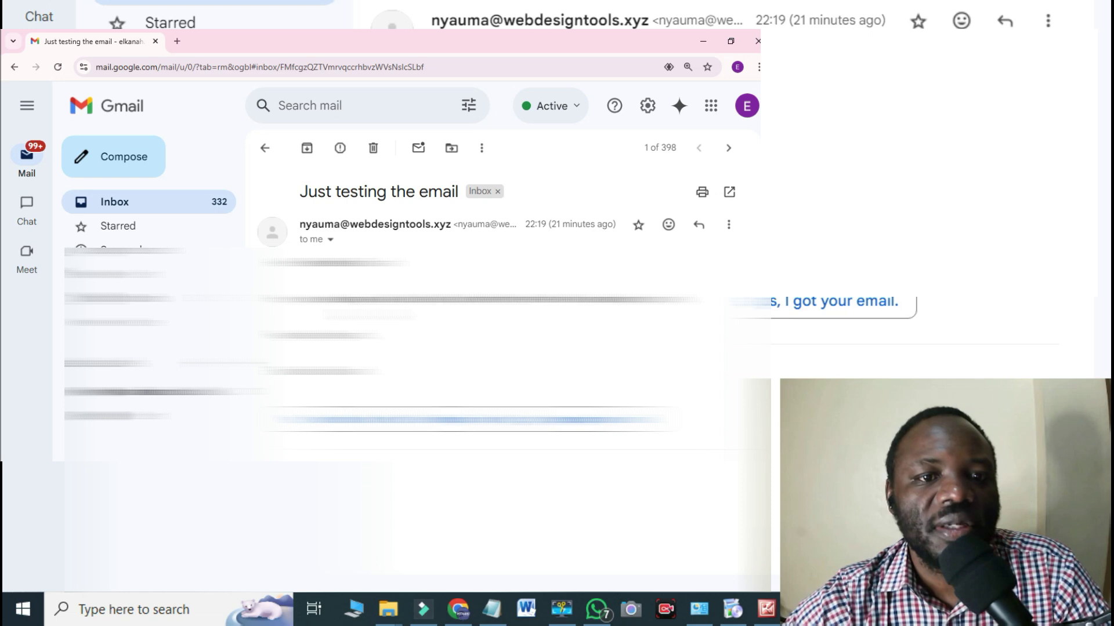
- Refresh the Gmail inbox and open the newly arrived 'Testing the email' message
left_click(115, 203)
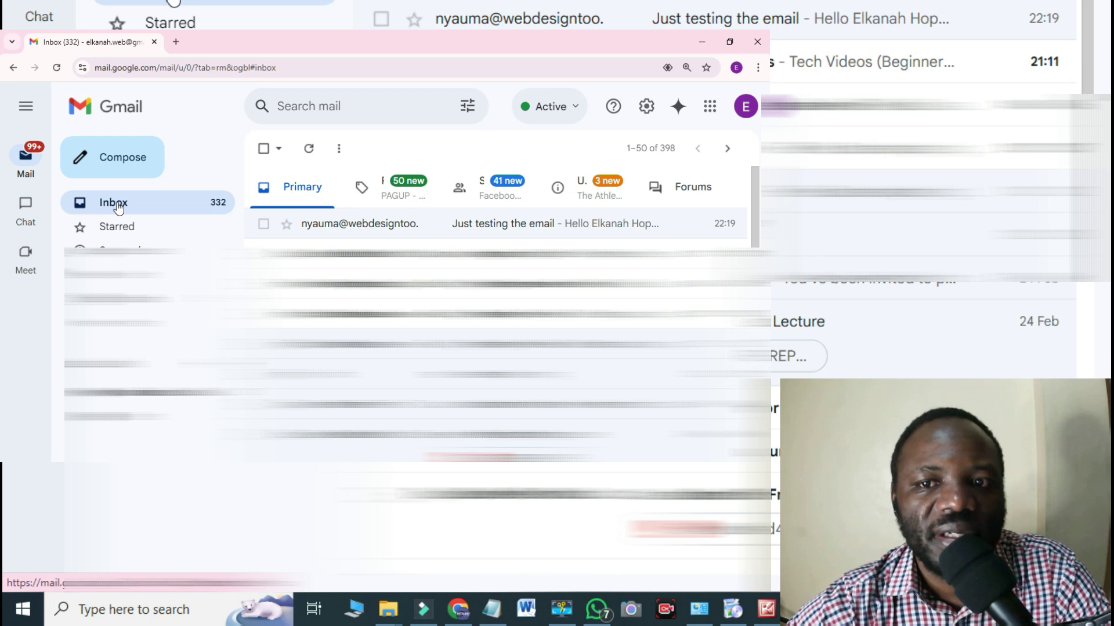
left_click(119, 208)
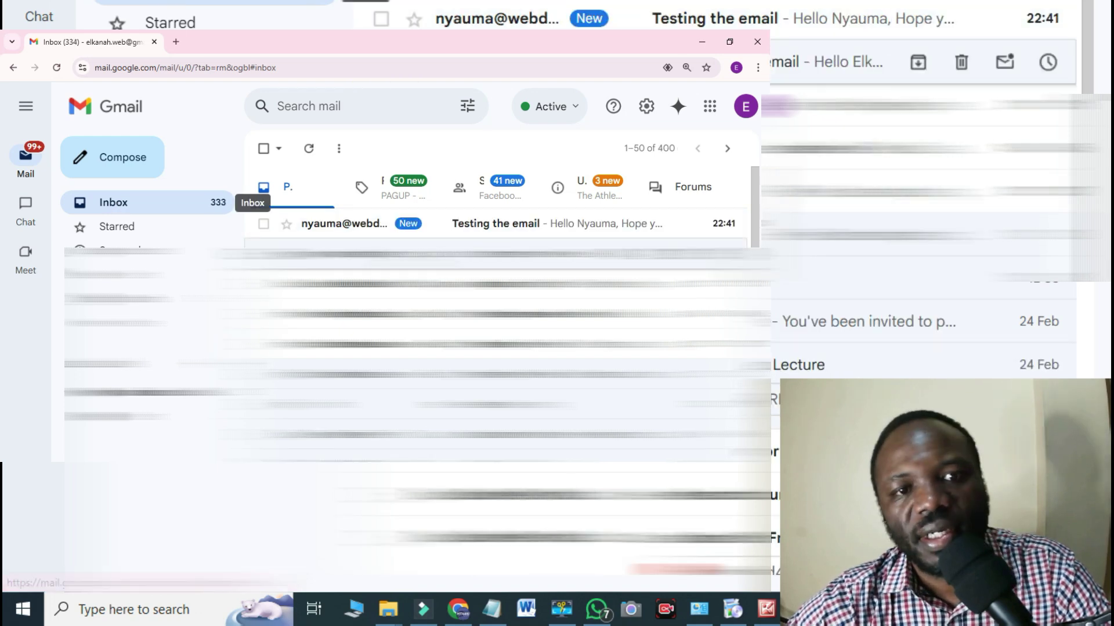
left_click(496, 223)
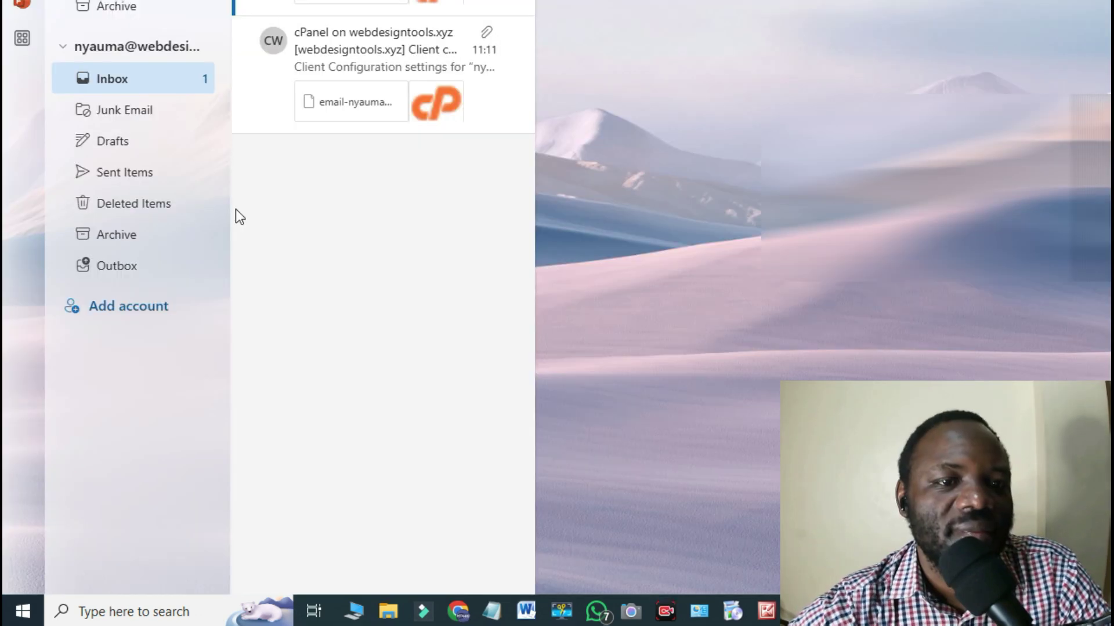